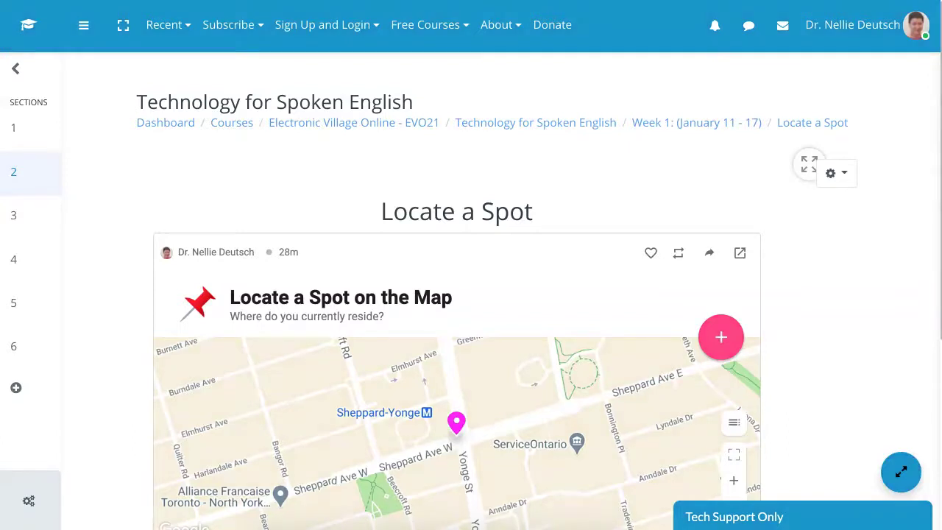
{"action": "scroll", "coordinate": [471, 331], "scroll_direction": "down", "scroll_amount": 3}
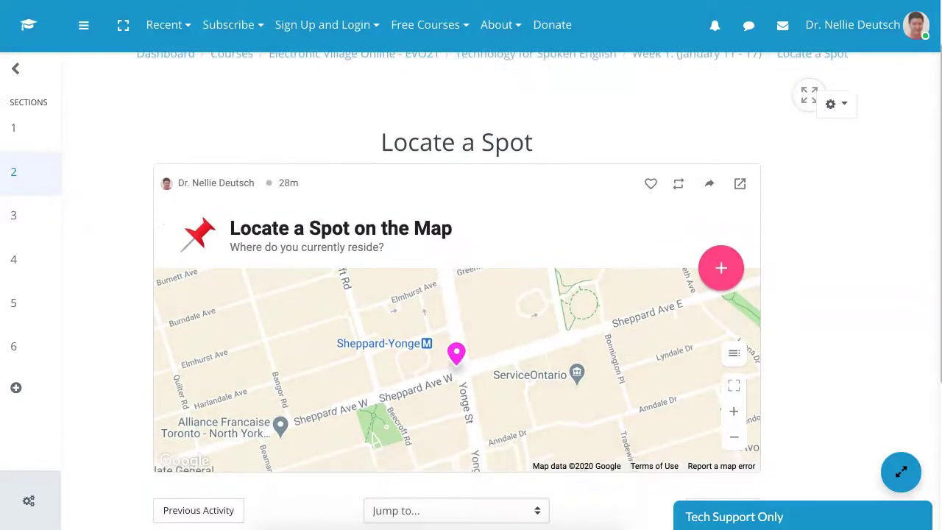
{"action": "scroll", "coordinate": [470, 331], "scroll_direction": "down", "scroll_amount": 1}
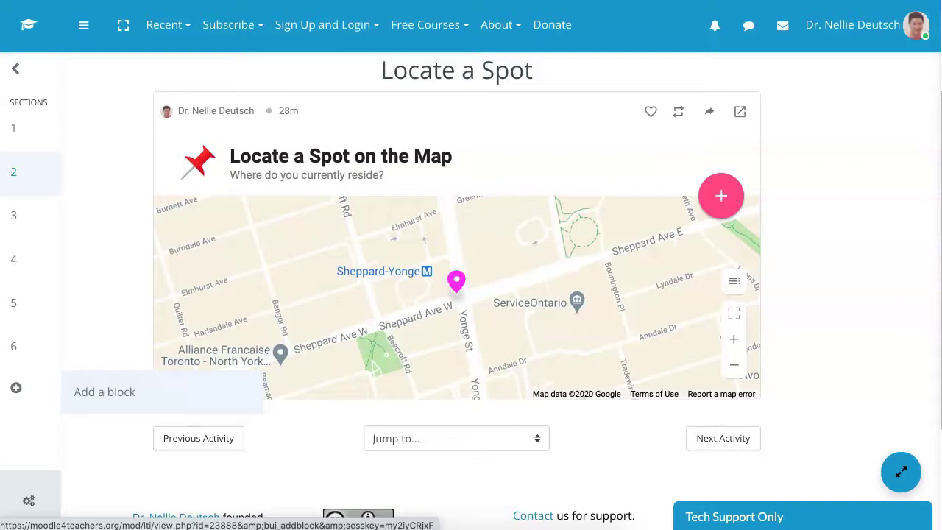
{"action": "left_click", "coordinate": [104, 391]}
{"action": "scroll", "coordinate": [279, 257], "scroll_direction": "down", "scroll_amount": 1}
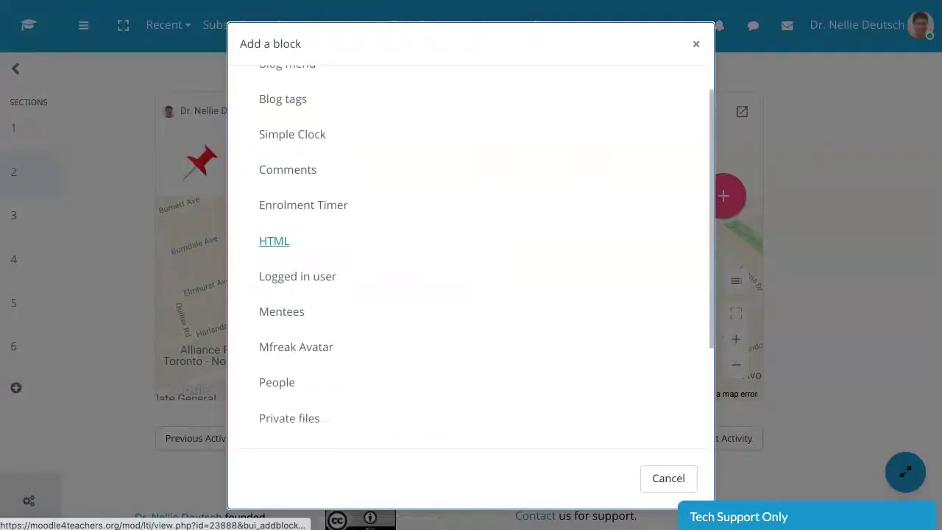
{"action": "scroll", "coordinate": [297, 294], "scroll_direction": "down", "scroll_amount": 2}
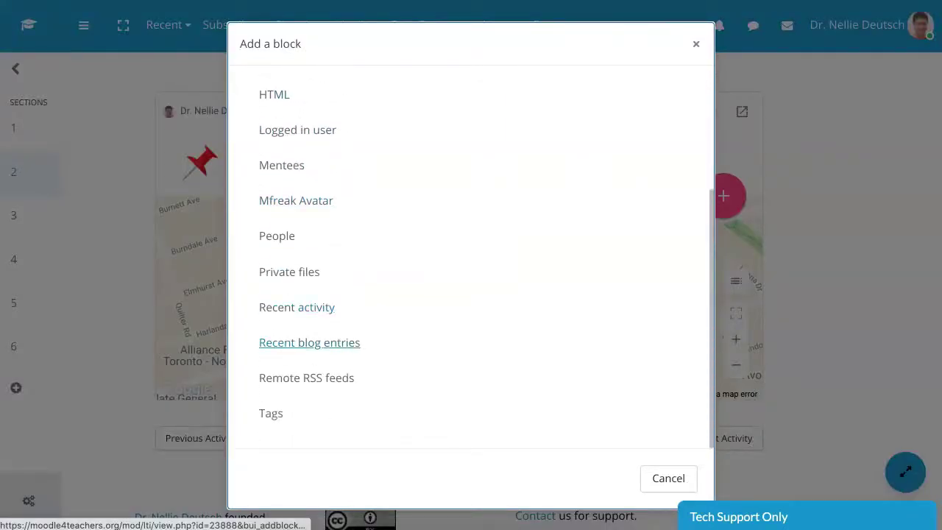
{"action": "scroll", "coordinate": [295, 294], "scroll_direction": "up", "scroll_amount": 3}
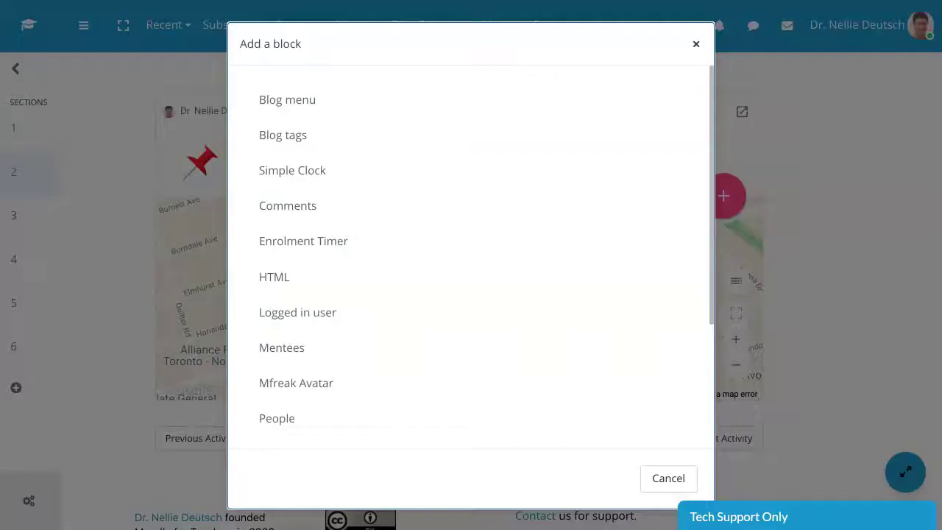
{"action": "left_click", "coordinate": [668, 479]}
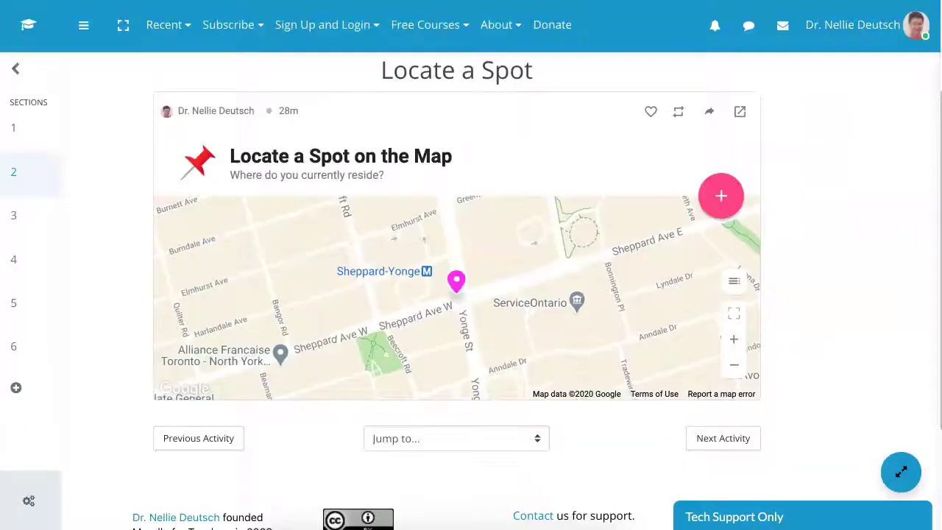
{"action": "scroll", "coordinate": [456, 298], "scroll_direction": "up", "scroll_amount": 3}
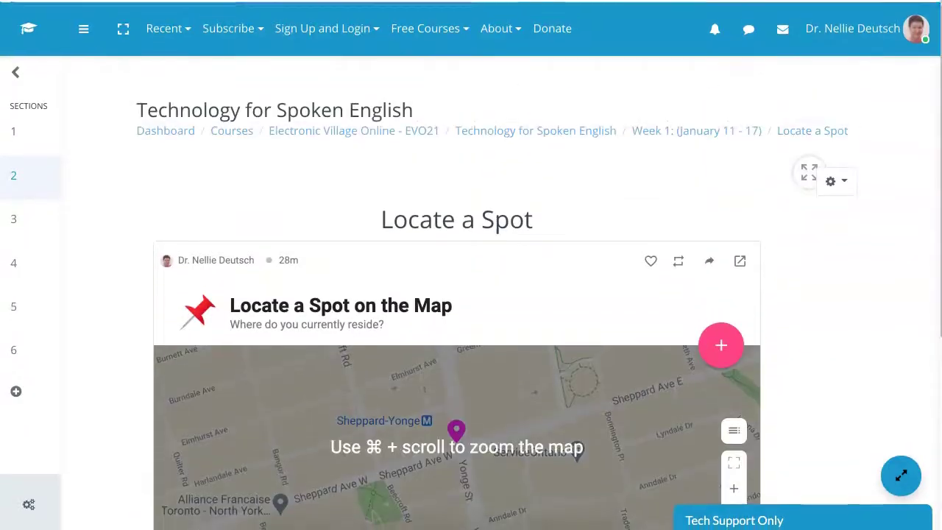
{"action": "left_click", "coordinate": [836, 177]}
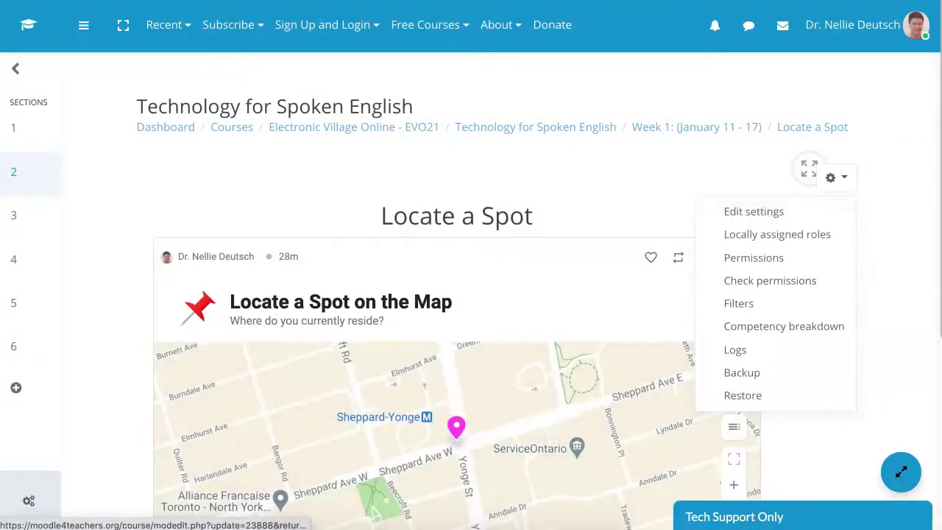
{"action": "left_click", "coordinate": [761, 211]}
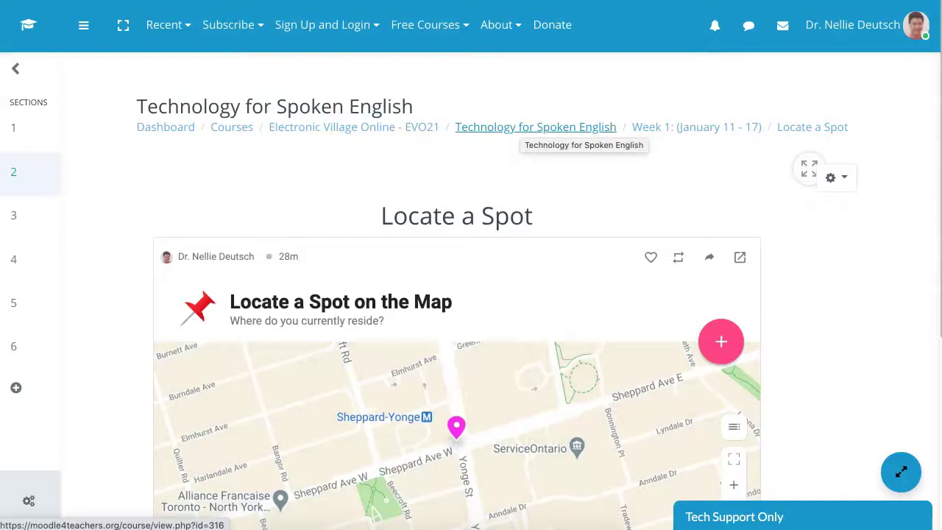
Step: Go from the Locate a Spot activity to the Technology for Spoken English course page and look over its Week 1 section
{"action": "left_click", "coordinate": [536, 127]}
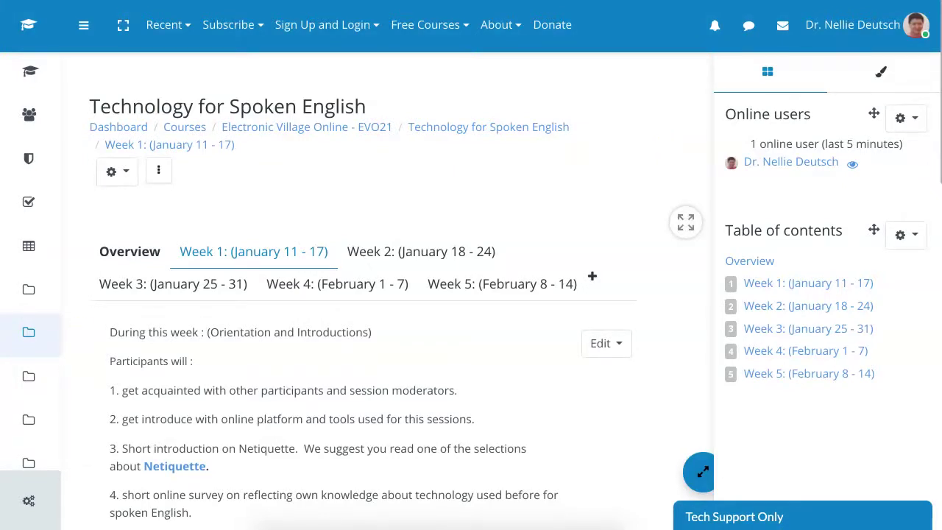
{"action": "scroll", "coordinate": [383, 294], "scroll_direction": "down", "scroll_amount": 5}
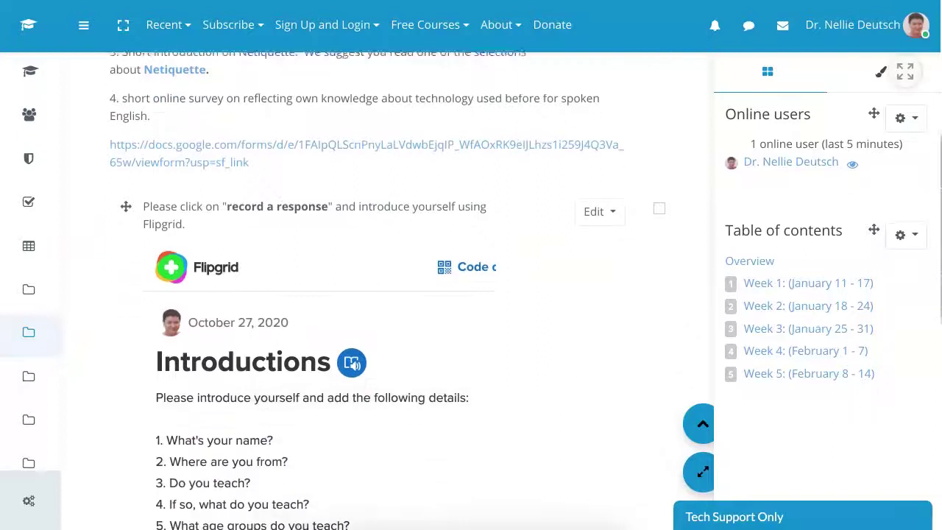
{"action": "scroll", "coordinate": [382, 294], "scroll_direction": "up", "scroll_amount": 5}
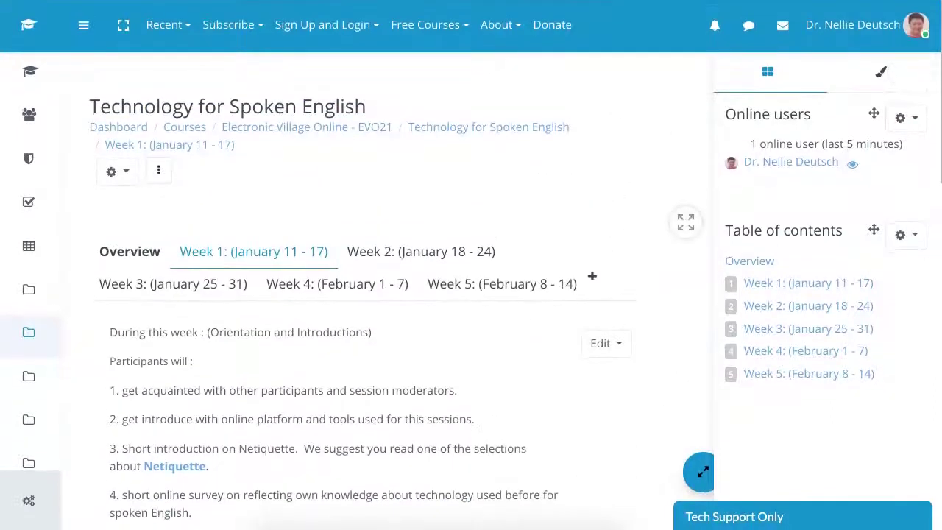
Step: Add the Sharing Cart block to the Technology for Spoken English course page
{"action": "scroll", "coordinate": [28, 419], "scroll_direction": "down", "scroll_amount": 4}
{"action": "mouse_move", "coordinate": [30, 358]}
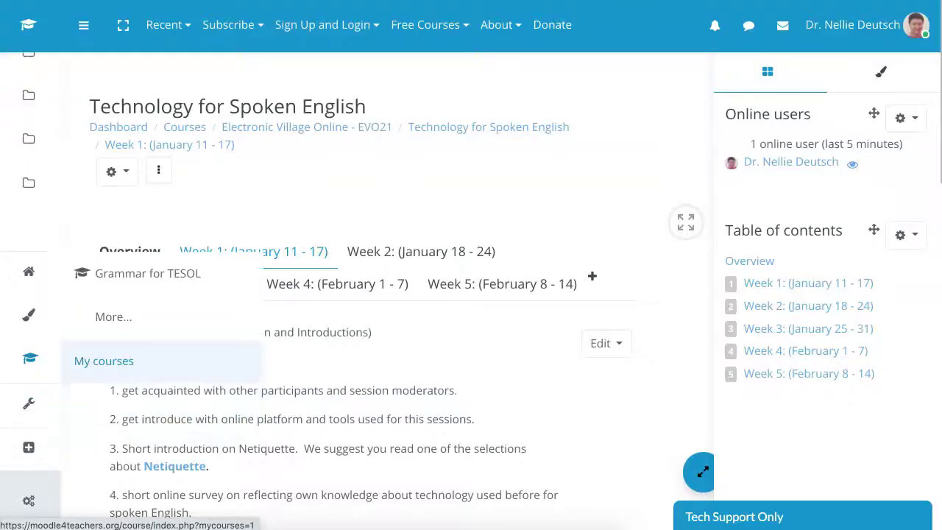
{"action": "scroll", "coordinate": [29, 405], "scroll_direction": "down", "scroll_amount": 1}
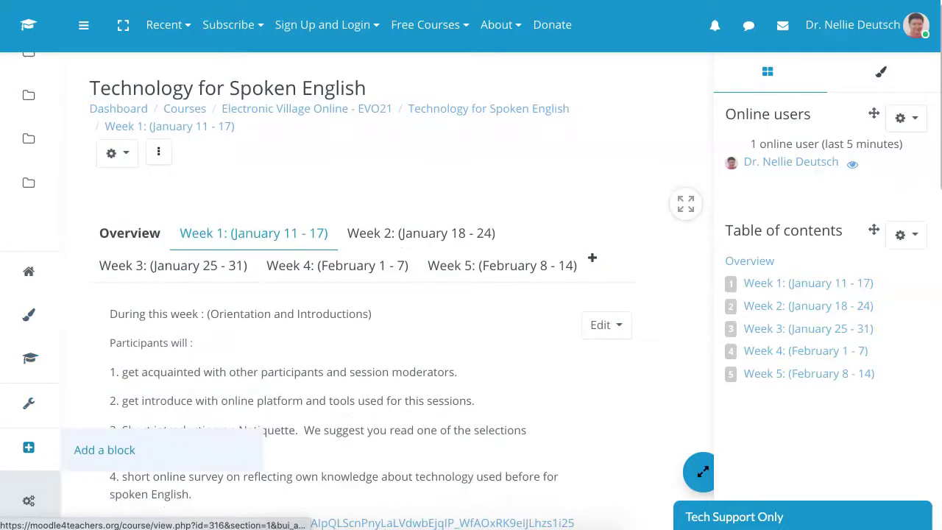
{"action": "left_click", "coordinate": [29, 447]}
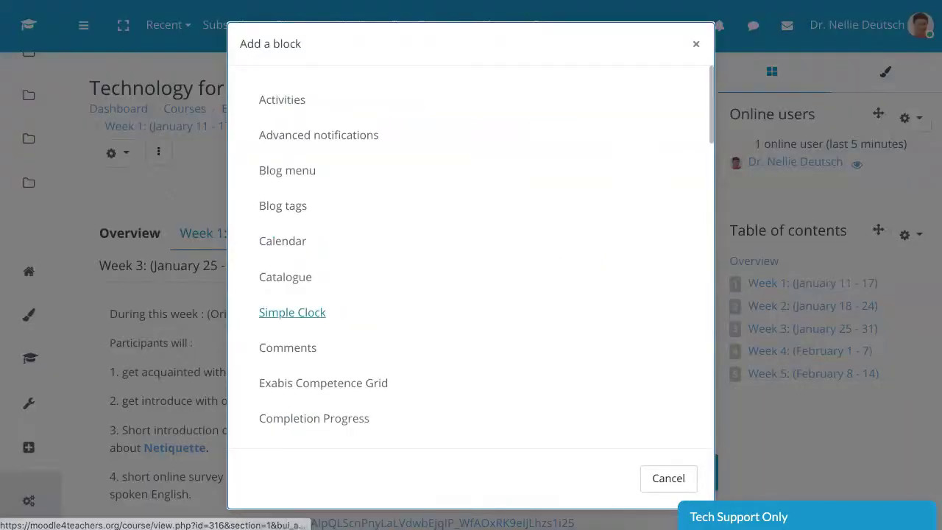
{"action": "scroll", "coordinate": [295, 309], "scroll_direction": "down", "scroll_amount": 3}
{"action": "scroll", "coordinate": [294, 317], "scroll_direction": "down", "scroll_amount": 3}
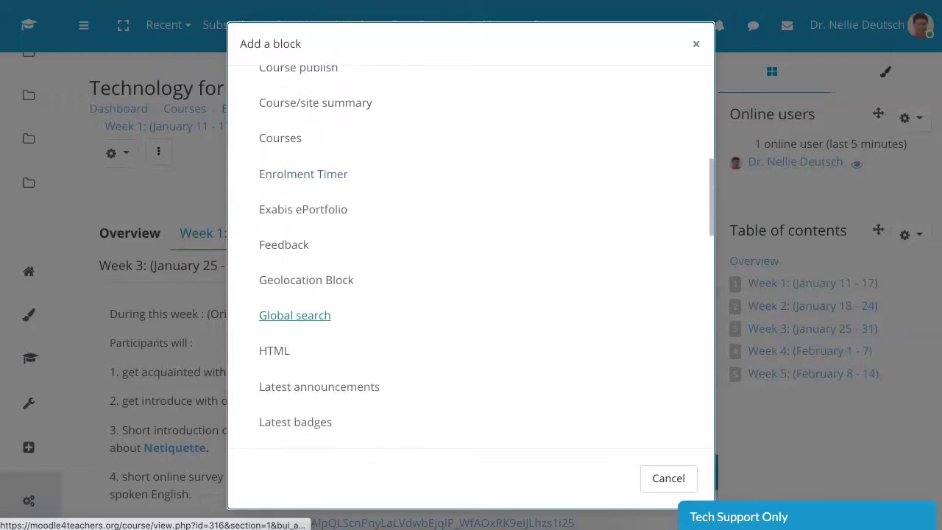
{"action": "scroll", "coordinate": [294, 294], "scroll_direction": "down", "scroll_amount": 5}
{"action": "scroll", "coordinate": [294, 294], "scroll_direction": "down", "scroll_amount": 3}
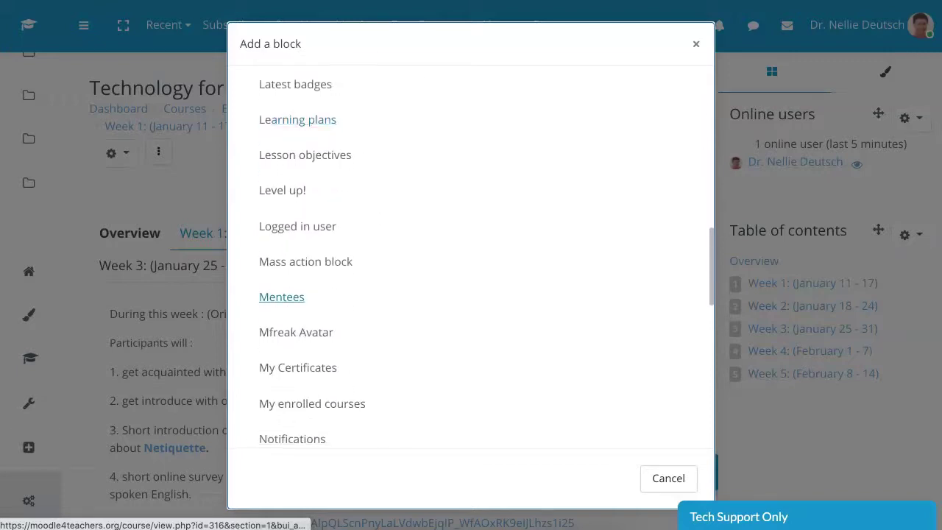
{"action": "scroll", "coordinate": [294, 294], "scroll_direction": "down", "scroll_amount": 4}
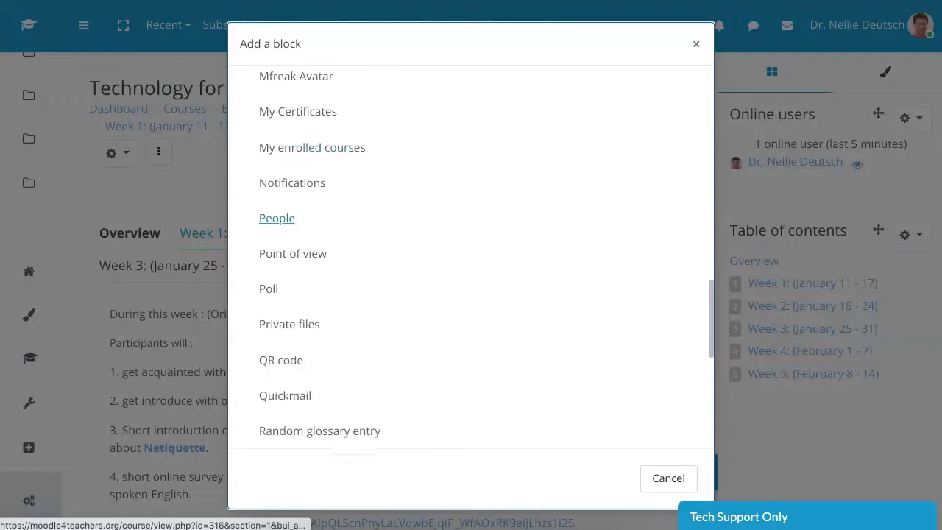
{"action": "scroll", "coordinate": [317, 258], "scroll_direction": "down", "scroll_amount": 2}
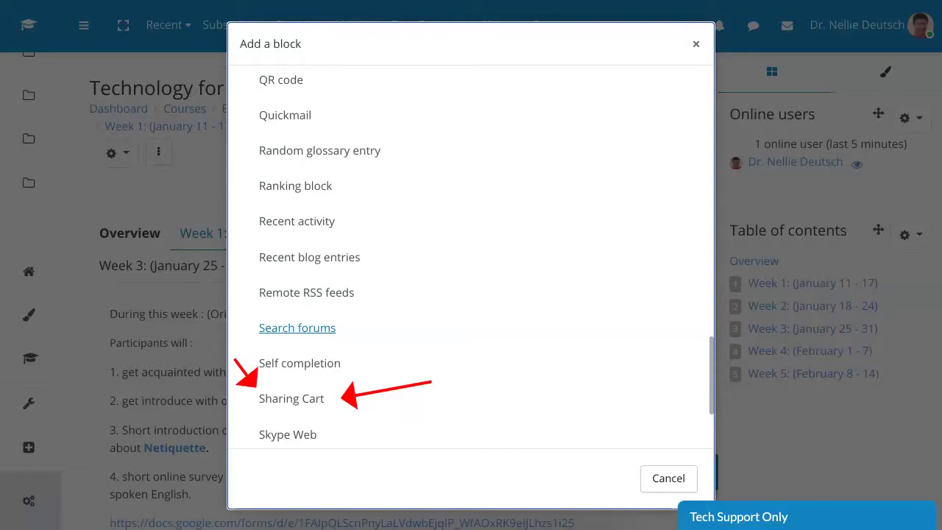
{"action": "left_click", "coordinate": [291, 398]}
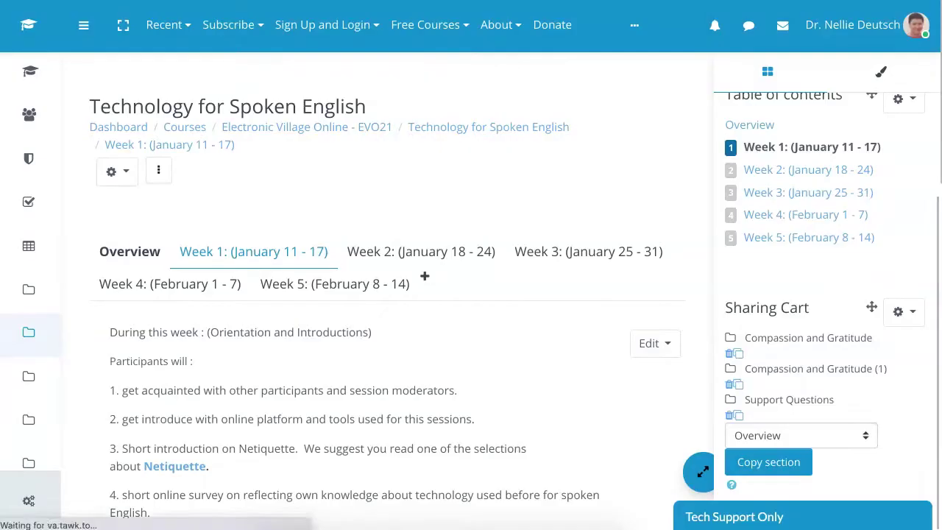
Step: Copy the Week 1: (January 11 - 17) section, including its user data, into the Sharing Cart
{"action": "scroll", "coordinate": [383, 295], "scroll_direction": "down", "scroll_amount": 7}
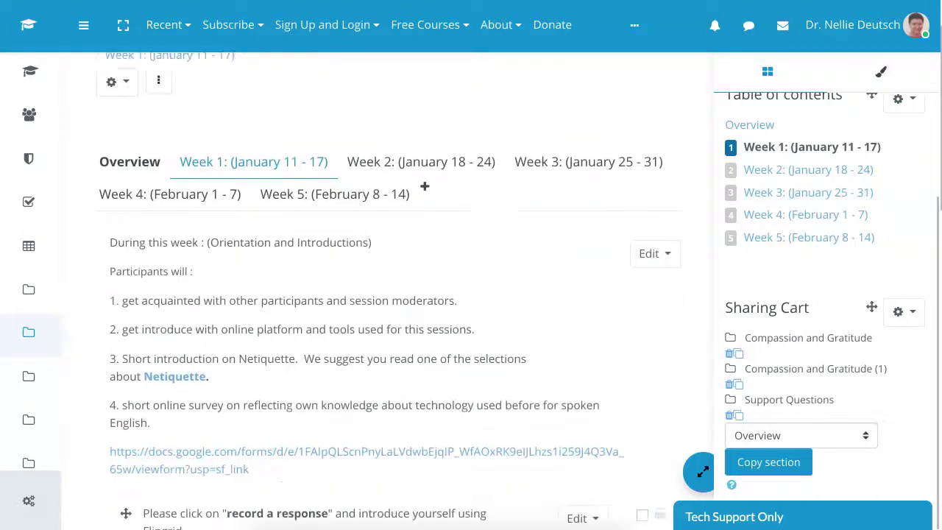
{"action": "scroll", "coordinate": [382, 295], "scroll_direction": "down", "scroll_amount": 10}
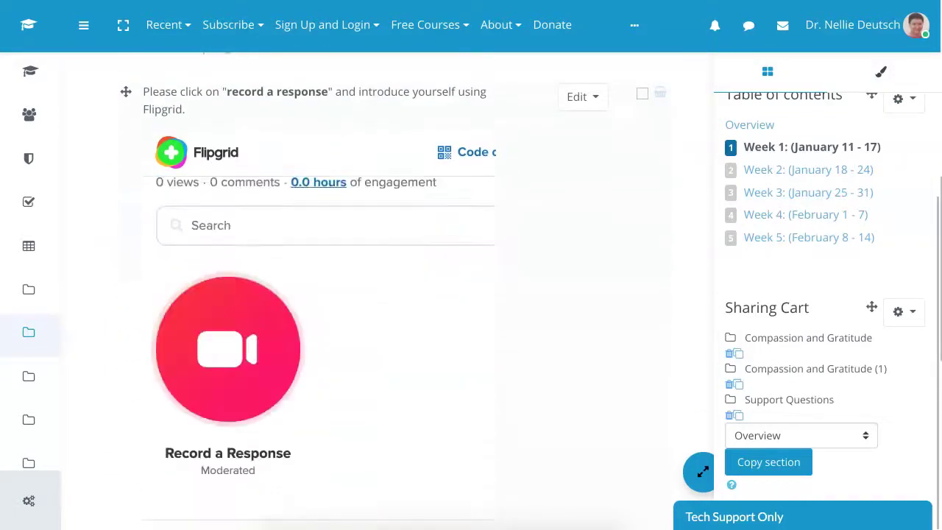
{"action": "scroll", "coordinate": [91, 259], "scroll_direction": "up", "scroll_amount": 1}
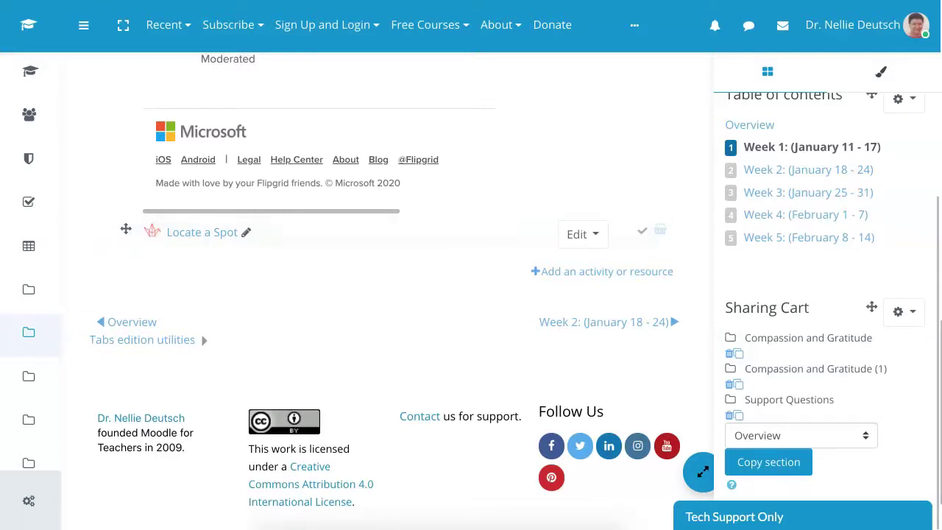
{"action": "scroll", "coordinate": [390, 294], "scroll_direction": "up", "scroll_amount": 10}
{"action": "scroll", "coordinate": [390, 294], "scroll_direction": "down", "scroll_amount": 2}
{"action": "scroll", "coordinate": [390, 294], "scroll_direction": "up", "scroll_amount": 1}
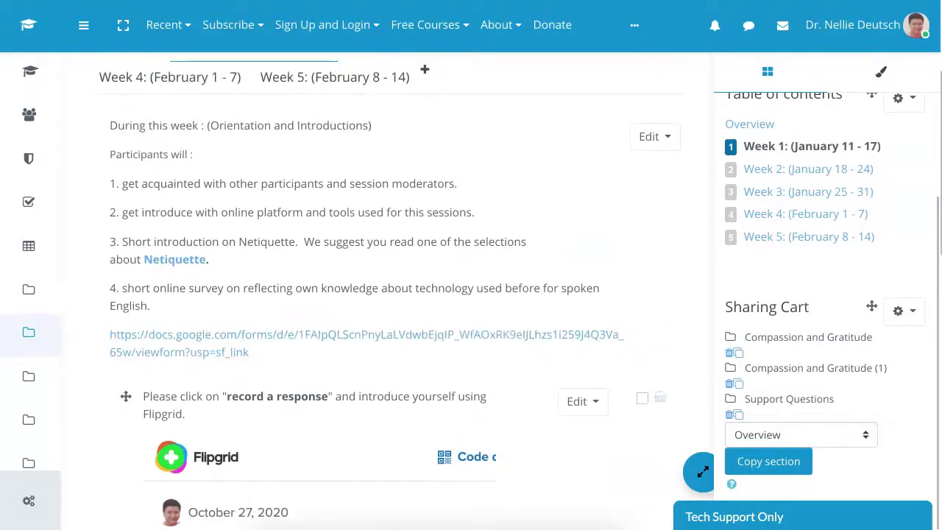
{"action": "scroll", "coordinate": [390, 295], "scroll_direction": "down", "scroll_amount": 2}
{"action": "left_click", "coordinate": [800, 434]}
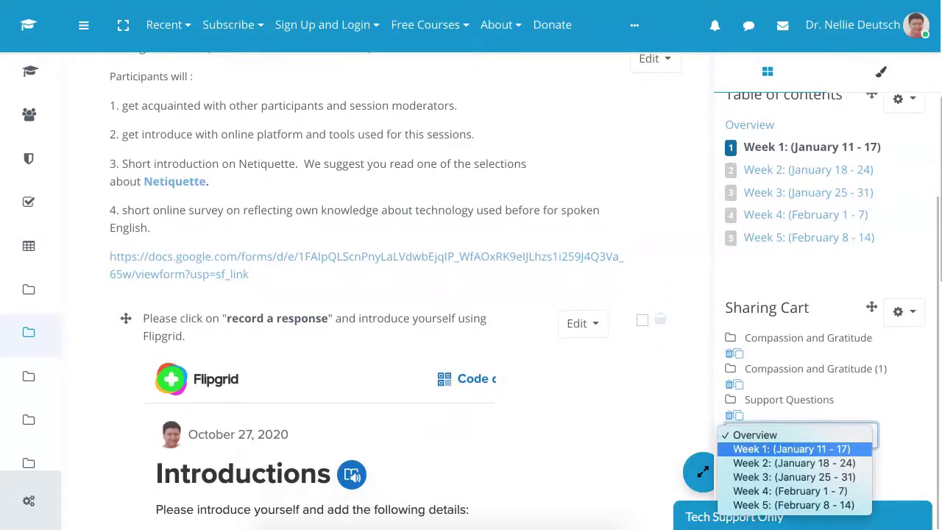
{"action": "left_click", "coordinate": [791, 449]}
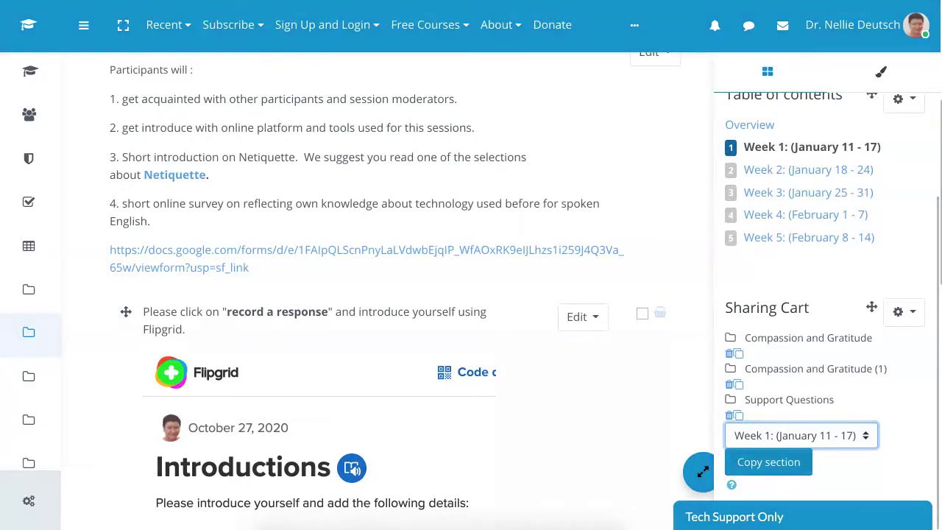
{"action": "left_click", "coordinate": [768, 461]}
{"action": "key", "text": "Return"}
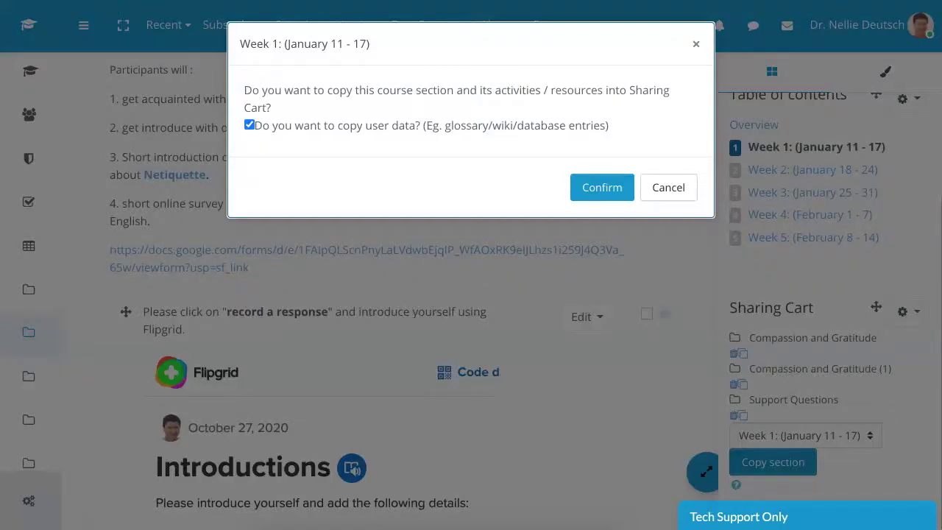
{"action": "key", "text": "Return"}
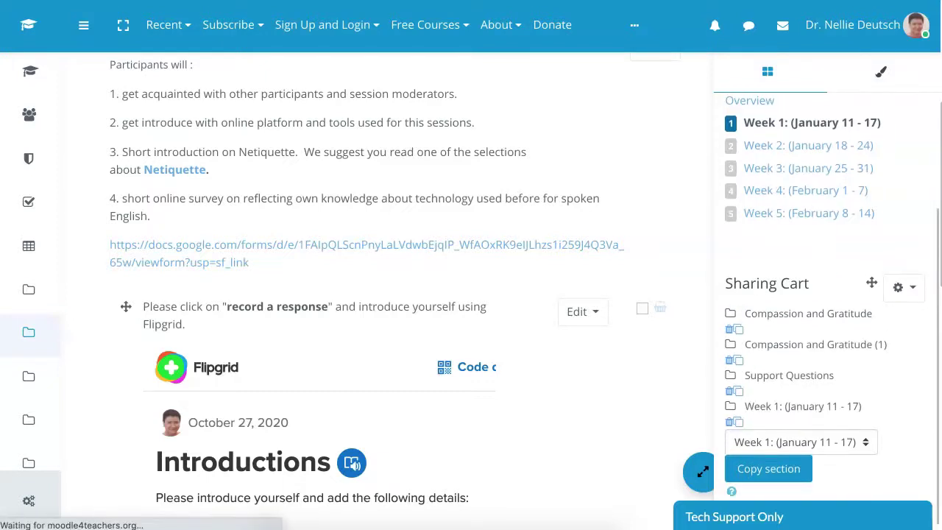
Step: Expand the Week 1: (January 11 - 17) folder in the Sharing Cart and examine the copied activities
{"action": "scroll", "coordinate": [392, 290], "scroll_direction": "down", "scroll_amount": 1}
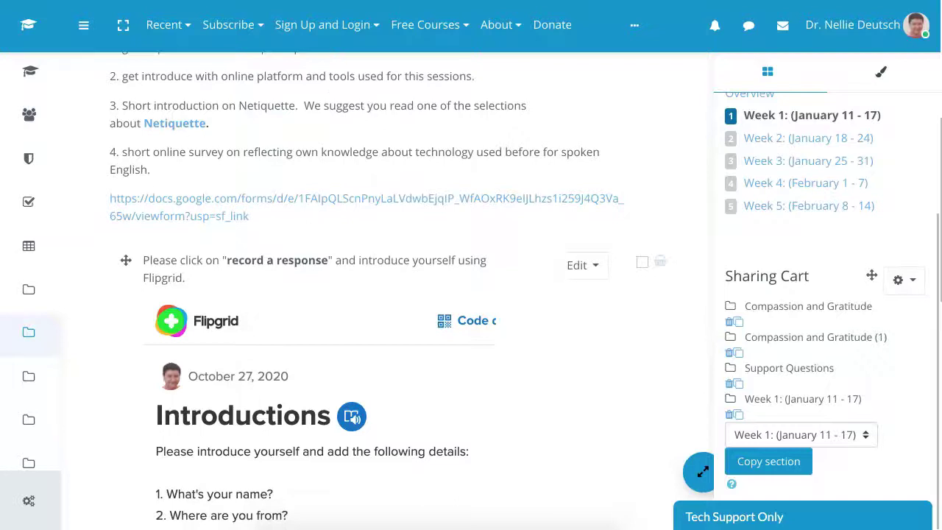
{"action": "scroll", "coordinate": [388, 297], "scroll_direction": "down", "scroll_amount": 1}
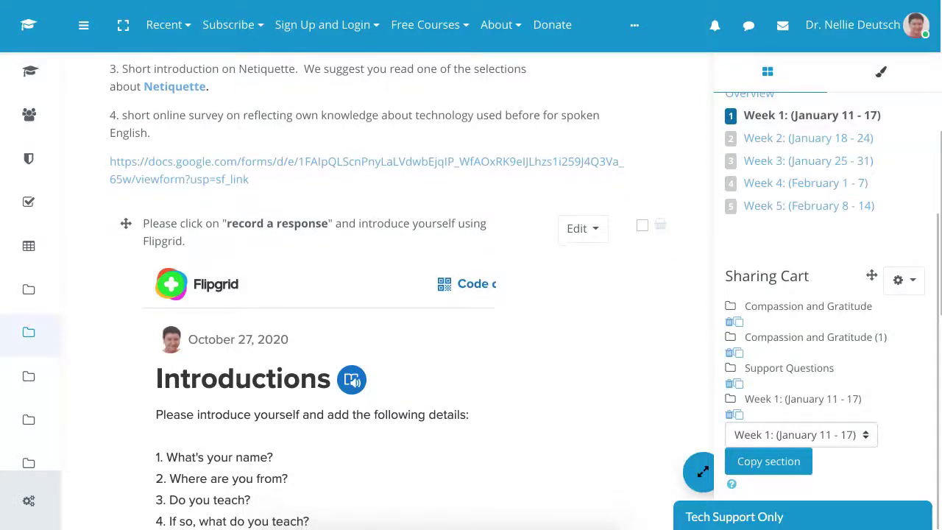
{"action": "left_click", "coordinate": [802, 399]}
{"action": "scroll", "coordinate": [826, 309], "scroll_direction": "down", "scroll_amount": 3}
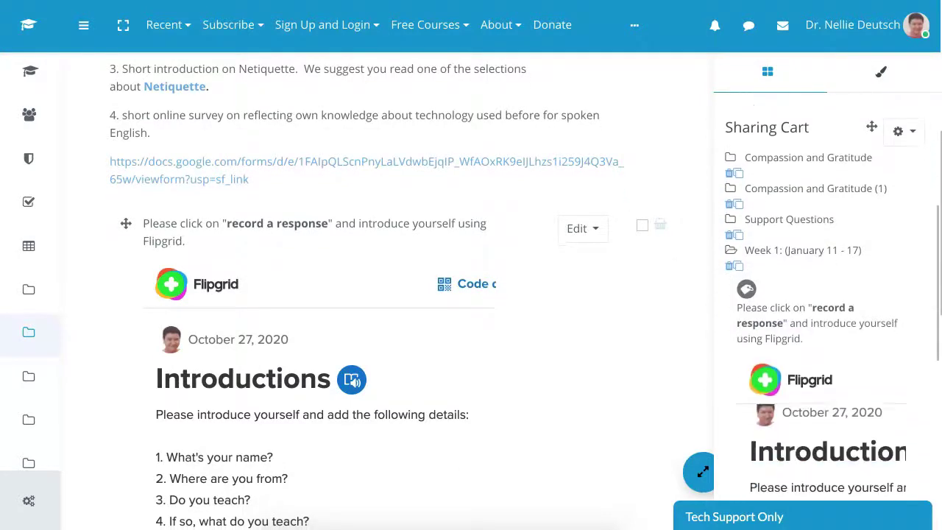
{"action": "scroll", "coordinate": [828, 295], "scroll_direction": "down", "scroll_amount": 1}
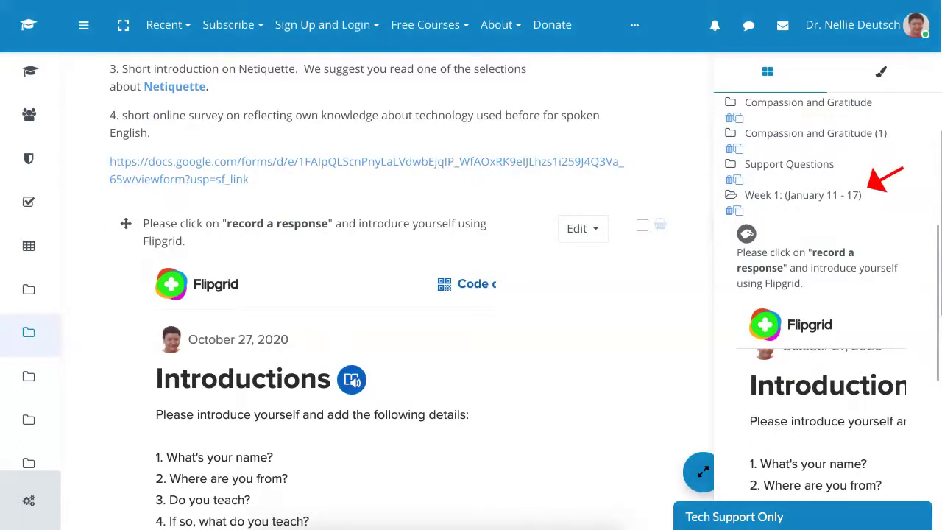
{"action": "scroll", "coordinate": [828, 294], "scroll_direction": "down", "scroll_amount": 1}
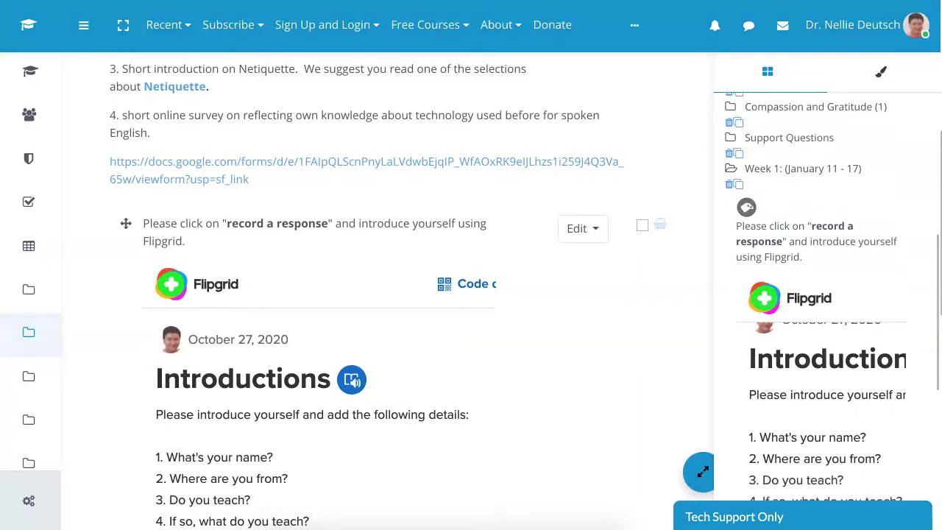
{"action": "scroll", "coordinate": [828, 294], "scroll_direction": "down", "scroll_amount": 1}
{"action": "scroll", "coordinate": [390, 295], "scroll_direction": "down", "scroll_amount": 3}
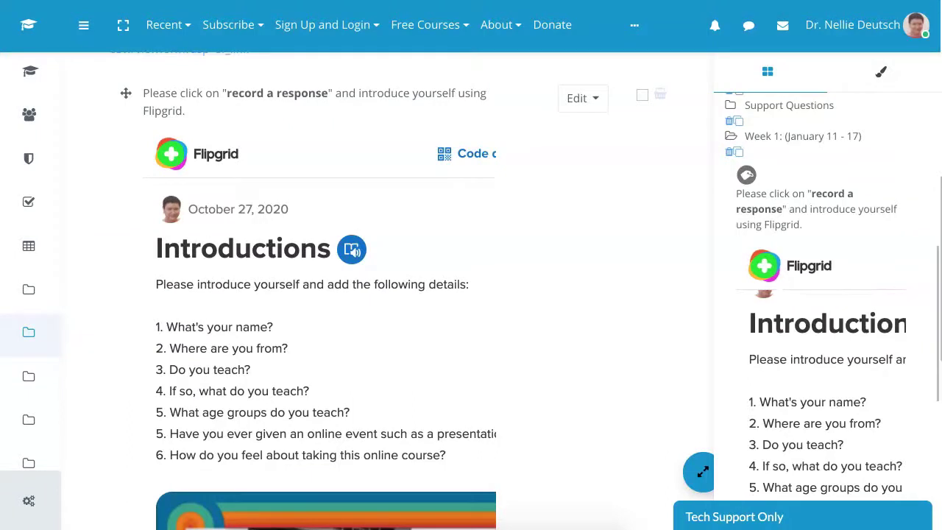
{"action": "scroll", "coordinate": [828, 405], "scroll_direction": "down", "scroll_amount": 5}
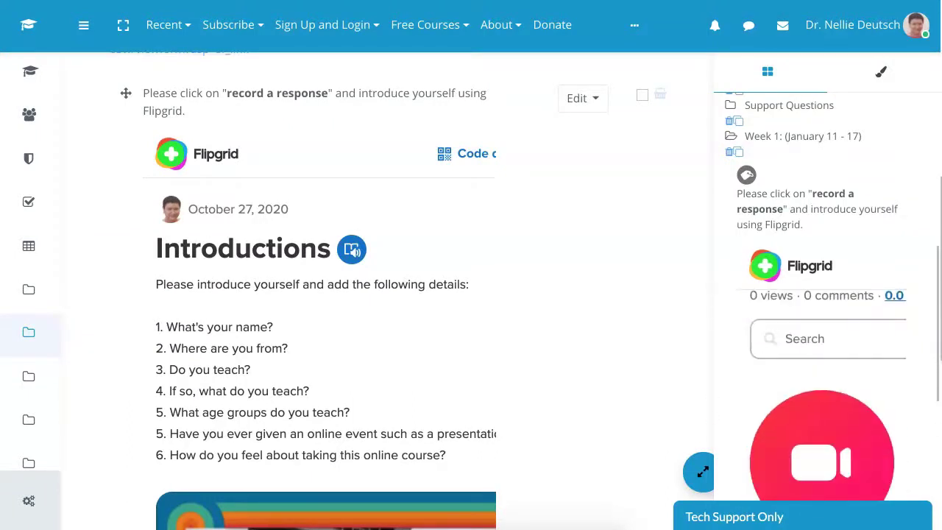
Step: Check the copied Week 1 items in the Sharing Cart, down to the Where do you live?! activity, against the course section
{"action": "scroll", "coordinate": [827, 331], "scroll_direction": "down", "scroll_amount": 4}
{"action": "scroll", "coordinate": [827, 295], "scroll_direction": "down", "scroll_amount": 2}
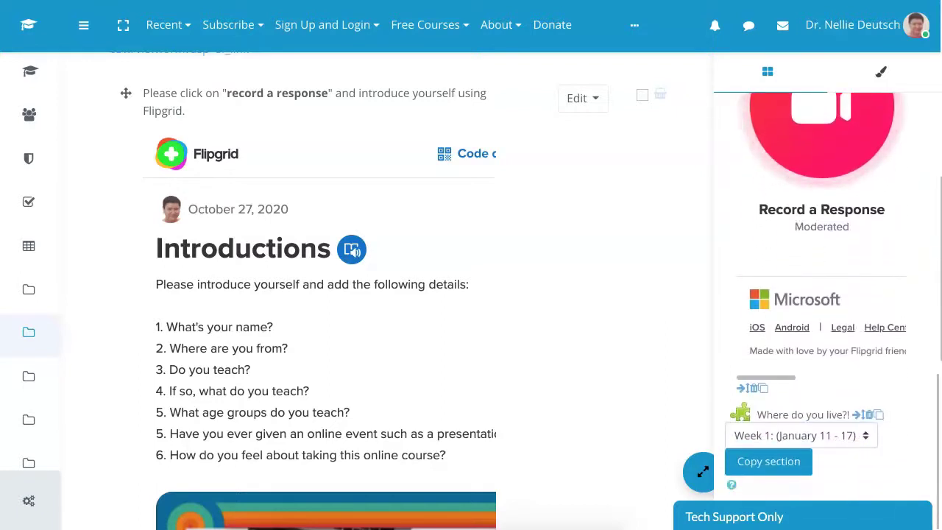
{"action": "scroll", "coordinate": [324, 294], "scroll_direction": "down", "scroll_amount": 1}
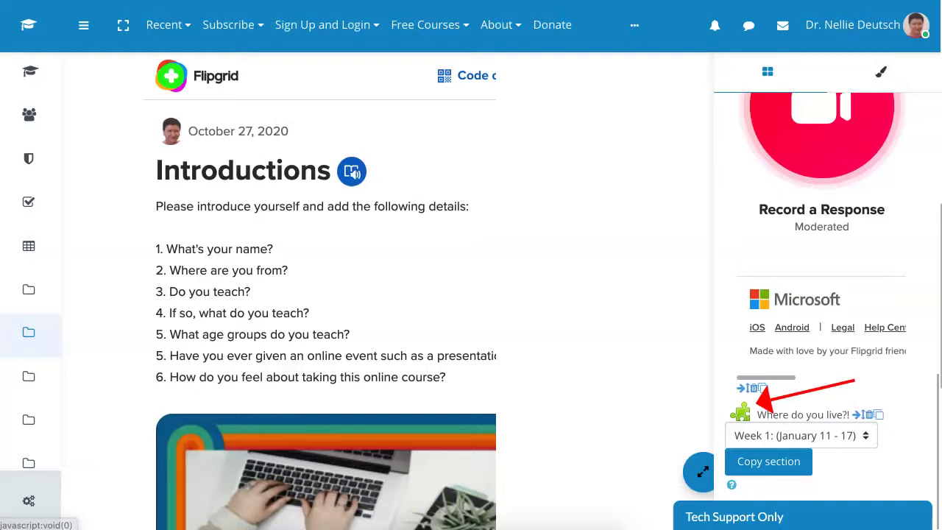
{"action": "scroll", "coordinate": [388, 291], "scroll_direction": "down", "scroll_amount": 1}
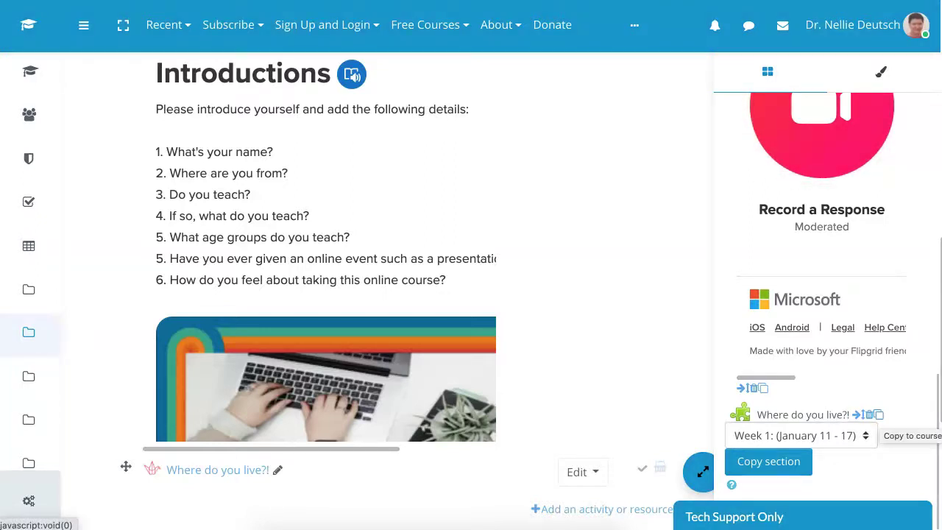
Step: Go to the Electronic Village Online - EVO21 category and open the Self-Care for Educators EVO21 course
{"action": "scroll", "coordinate": [382, 294], "scroll_direction": "up", "scroll_amount": 10}
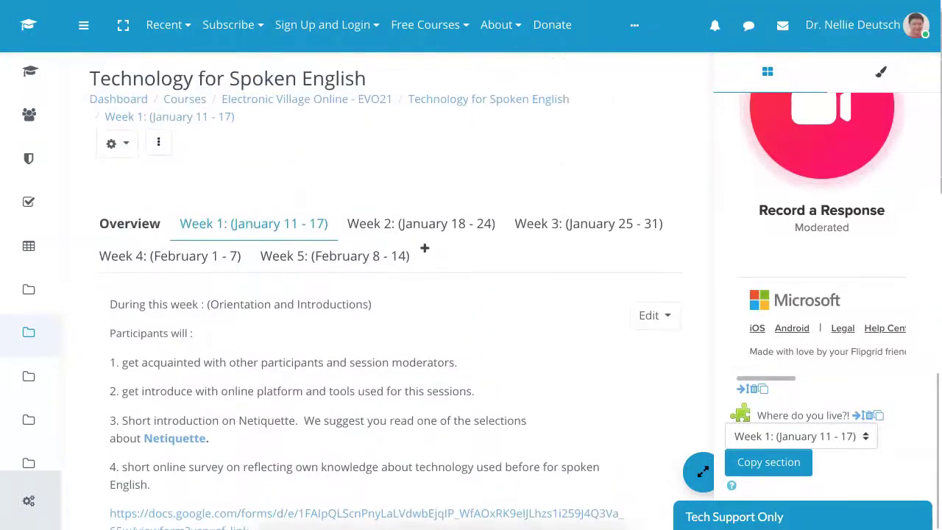
{"action": "left_click", "coordinate": [307, 100]}
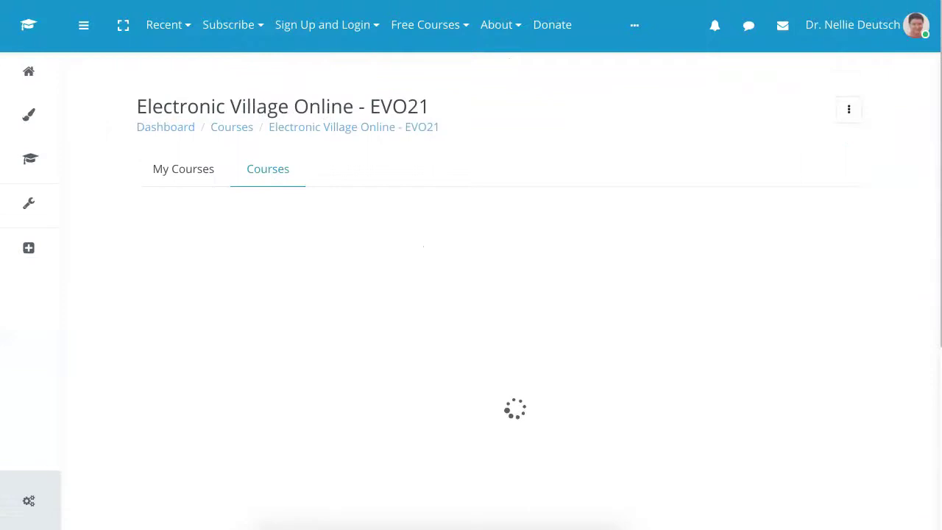
{"action": "scroll", "coordinate": [471, 295], "scroll_direction": "down", "scroll_amount": 3}
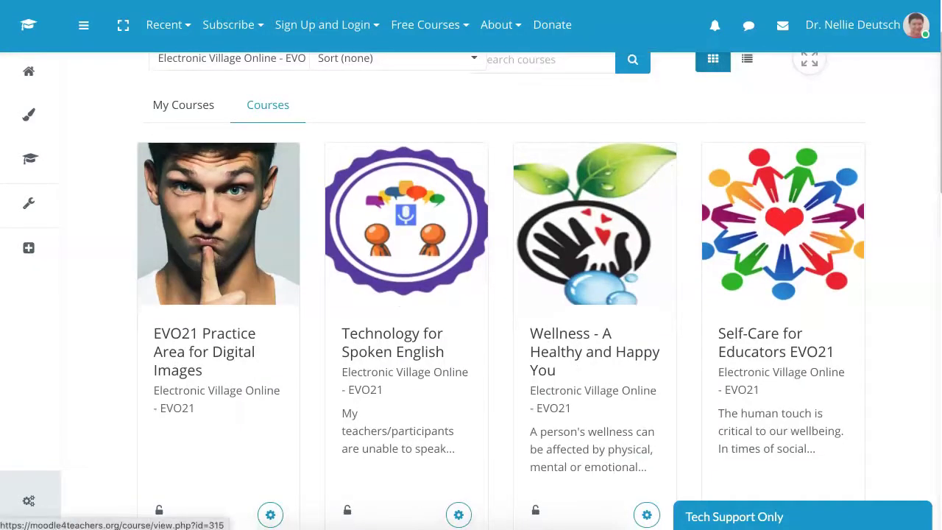
{"action": "scroll", "coordinate": [775, 276], "scroll_direction": "down", "scroll_amount": 2}
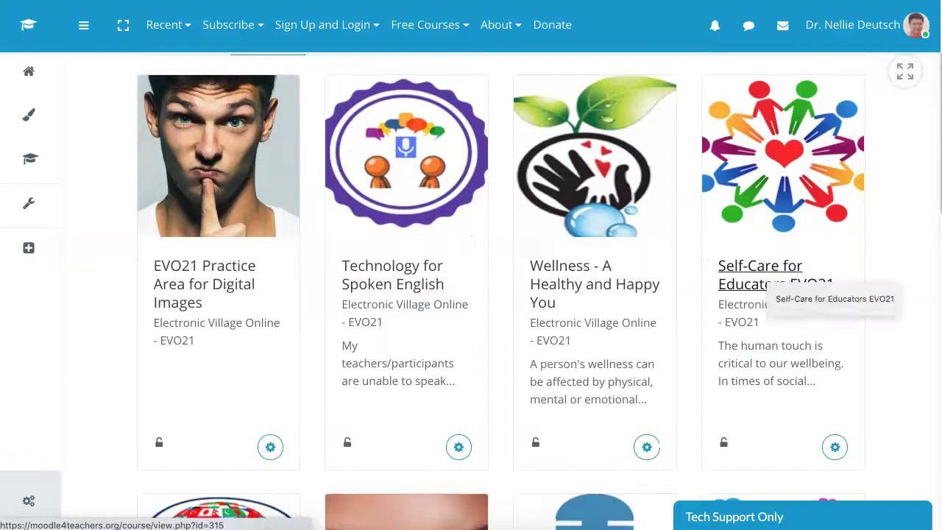
{"action": "left_click", "coordinate": [776, 275]}
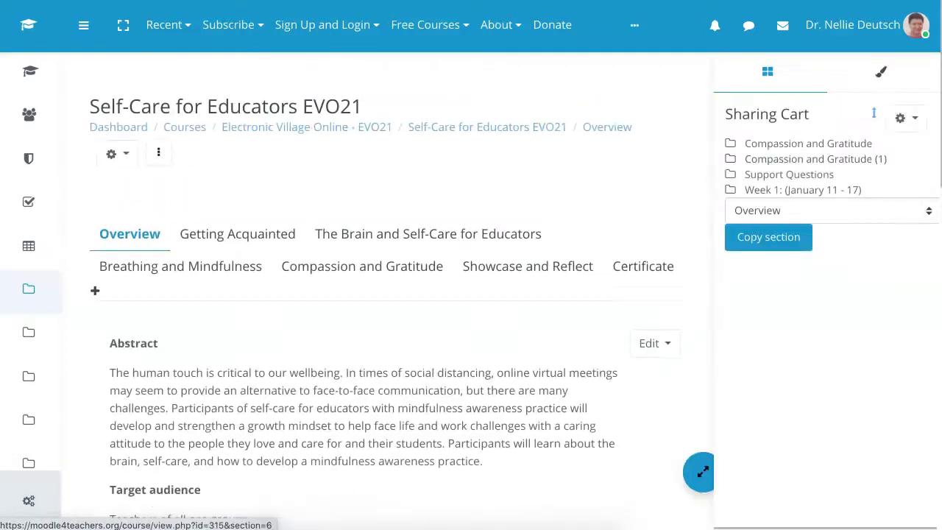
Step: Open the Getting Acquainted section of the Self-Care for Educators EVO21 course and look over its activities
{"action": "scroll", "coordinate": [386, 294], "scroll_direction": "down", "scroll_amount": 3}
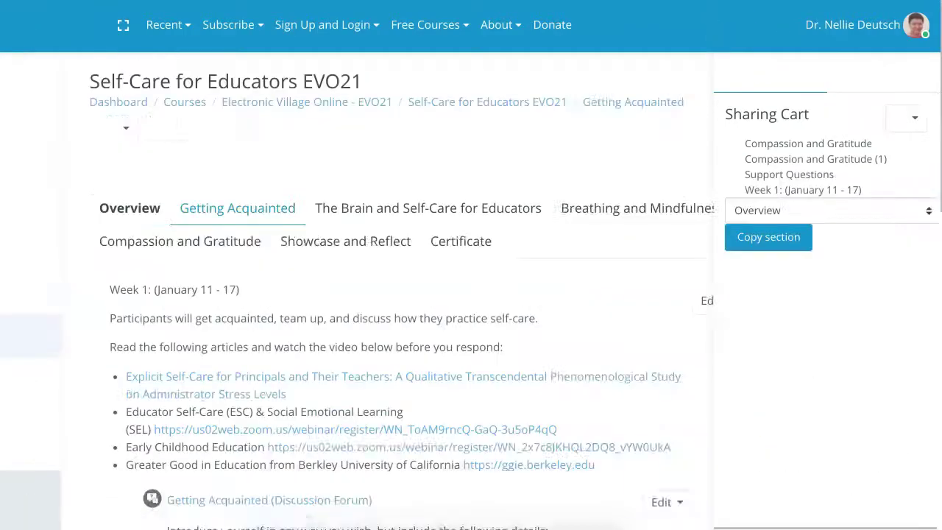
{"action": "scroll", "coordinate": [386, 294], "scroll_direction": "down", "scroll_amount": 4}
{"action": "scroll", "coordinate": [383, 294], "scroll_direction": "down", "scroll_amount": 3}
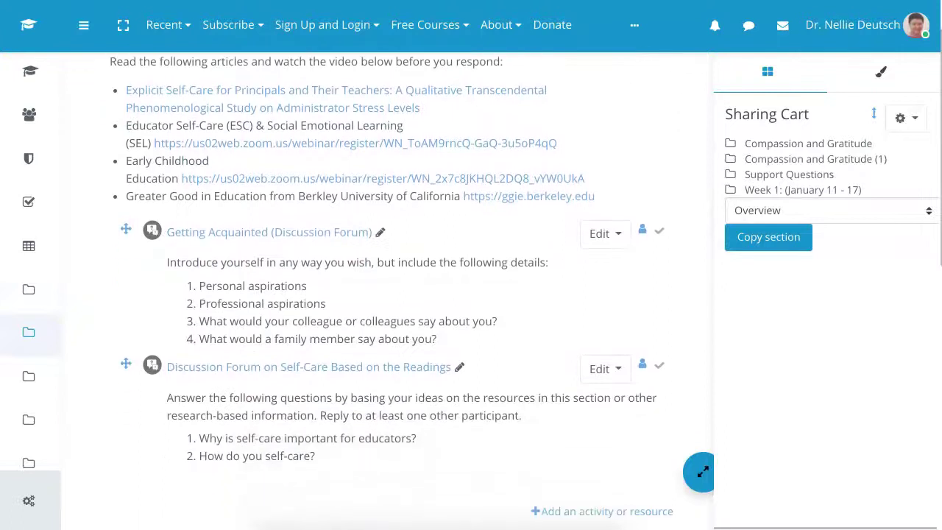
{"action": "scroll", "coordinate": [382, 294], "scroll_direction": "up", "scroll_amount": 1}
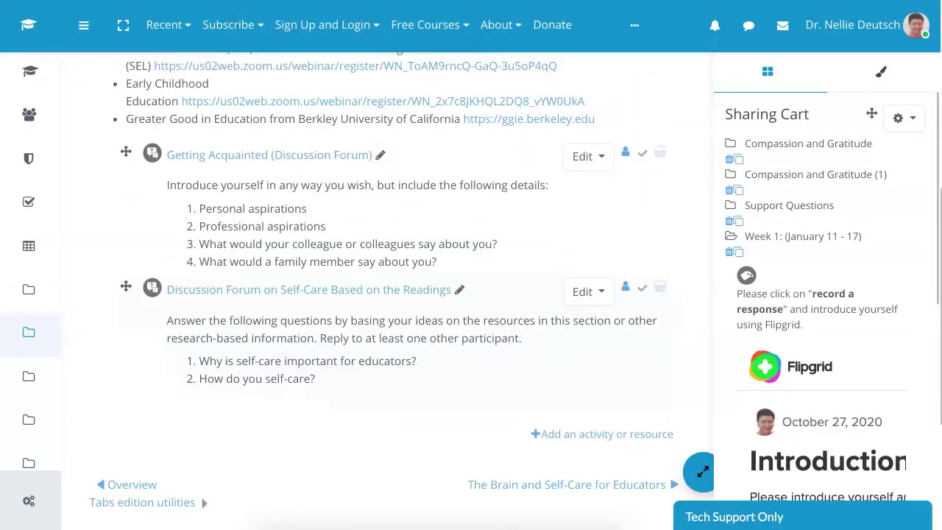
{"action": "scroll", "coordinate": [383, 294], "scroll_direction": "up", "scroll_amount": 1}
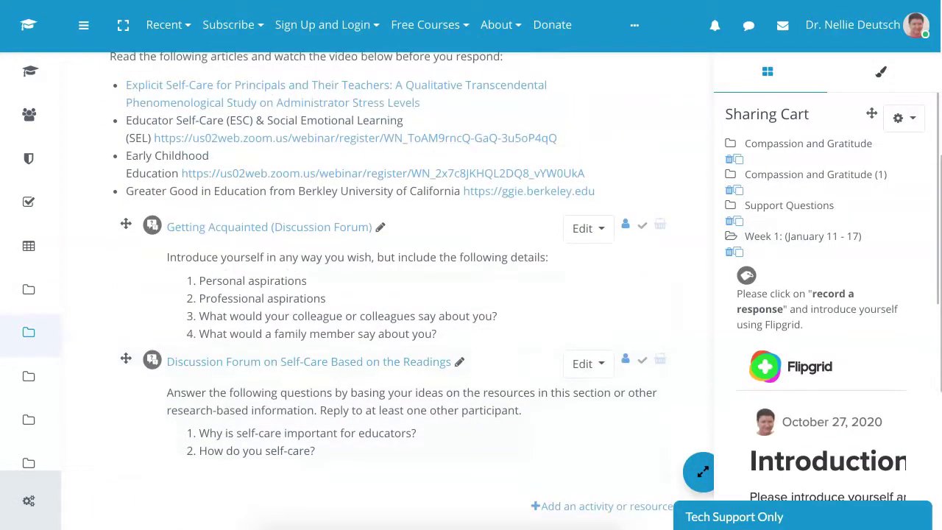
Step: Copy the Where do you live?! activity from the Sharing Cart to the end of the Getting Acquainted section
{"action": "scroll", "coordinate": [816, 331], "scroll_direction": "down", "scroll_amount": 4}
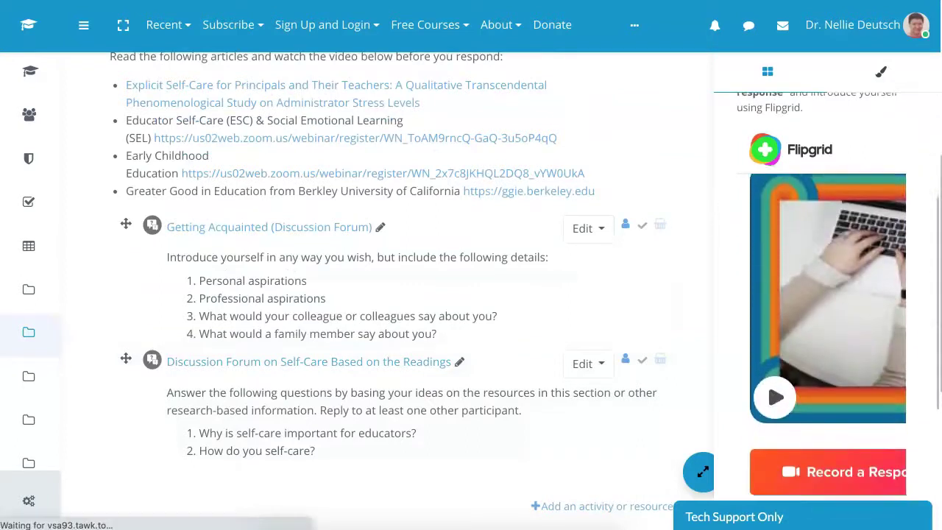
{"action": "scroll", "coordinate": [817, 331], "scroll_direction": "down", "scroll_amount": 5}
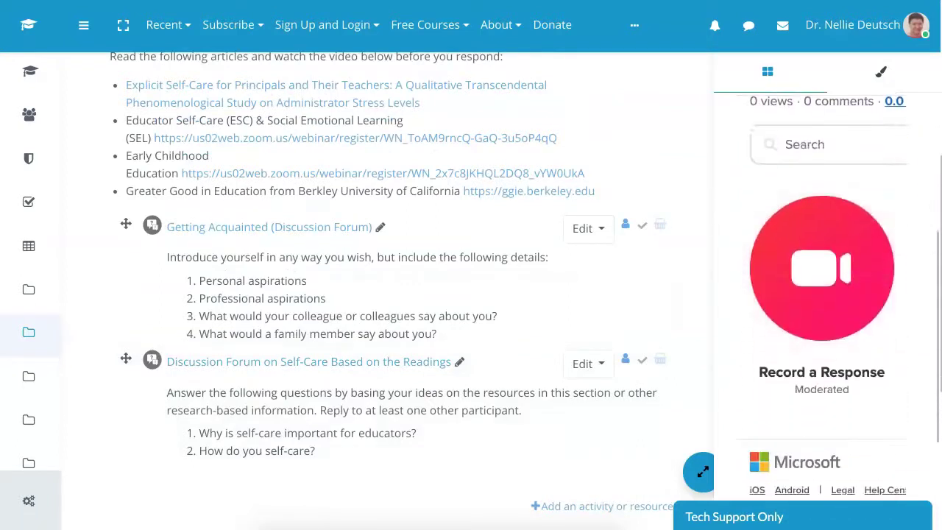
{"action": "scroll", "coordinate": [816, 331], "scroll_direction": "down", "scroll_amount": 5}
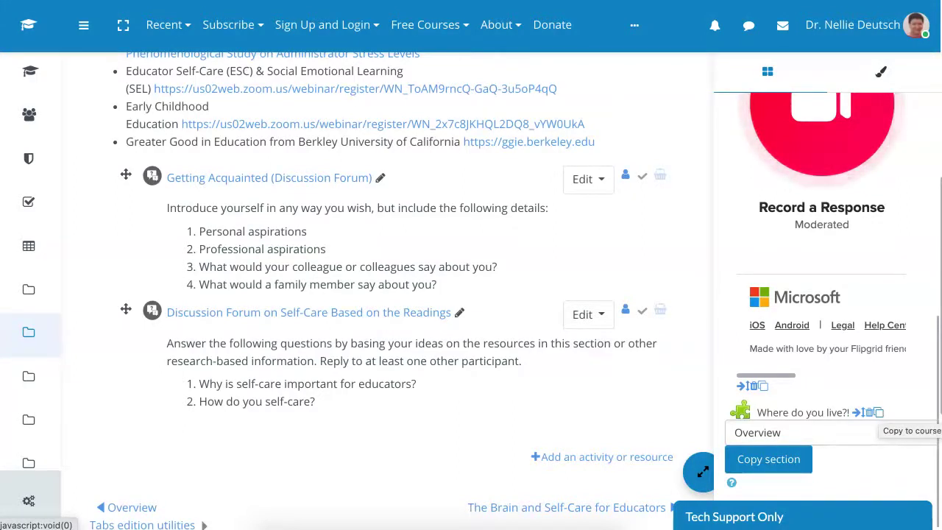
{"action": "left_click", "coordinate": [878, 411]}
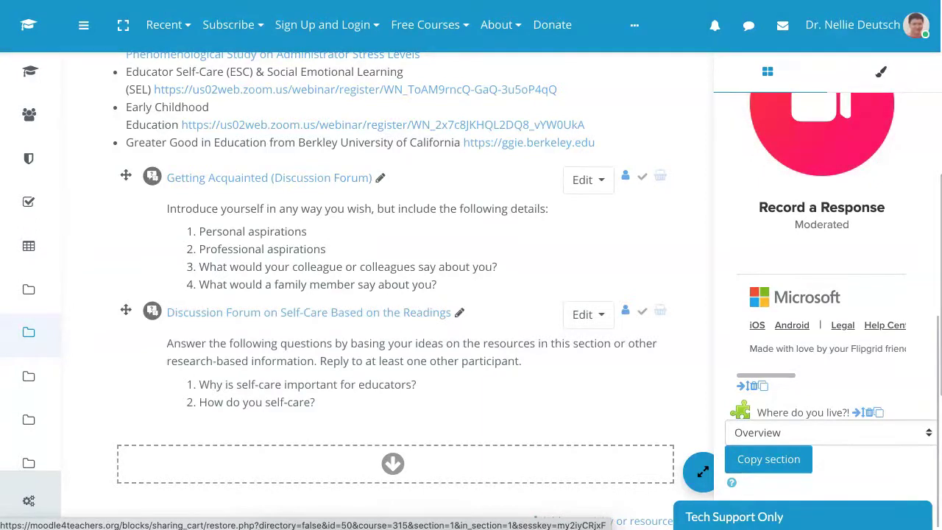
{"action": "left_click", "coordinate": [393, 462]}
{"action": "scroll", "coordinate": [873, 112], "scroll_direction": "down", "scroll_amount": 3}
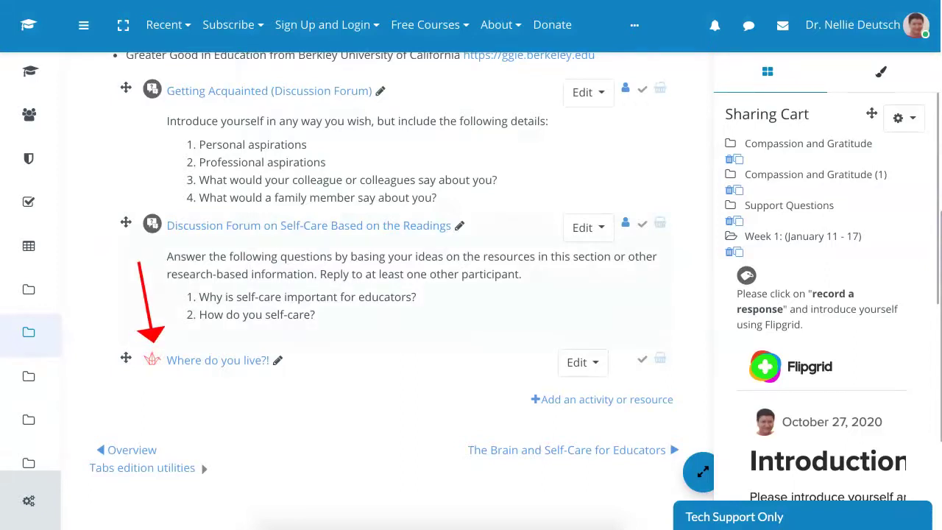
Step: Move the Where do you live?! activity above the Getting Acquainted (Discussion Forum) activity
{"action": "left_click_drag", "start_coordinate": [126, 357], "coordinate": [128, 222]}
{"action": "scroll", "coordinate": [387, 290], "scroll_direction": "up", "scroll_amount": 1}
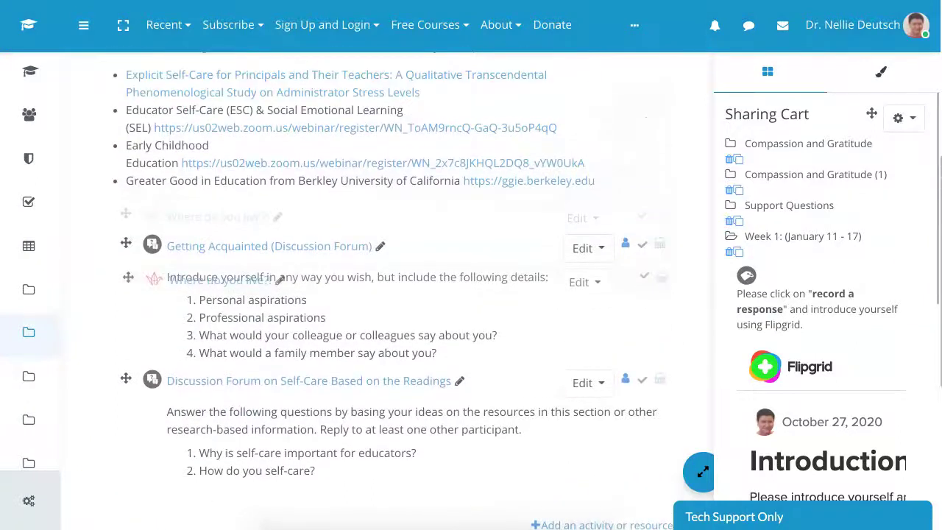
{"action": "left_click_drag", "start_coordinate": [128, 277], "coordinate": [127, 209]}
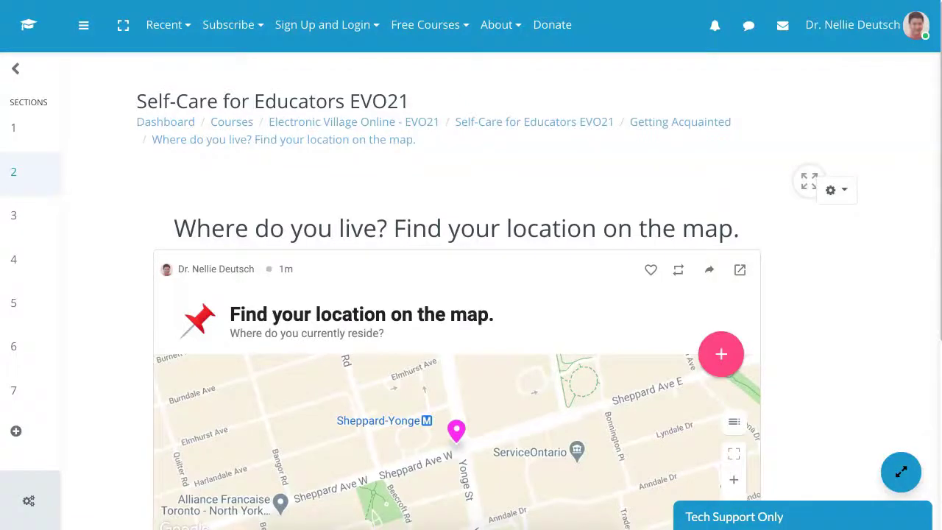
Step: View the Where do you live?! activity's embedded map and check which course it belongs to
{"action": "scroll", "coordinate": [534, 129], "scroll_direction": "down", "scroll_amount": 2}
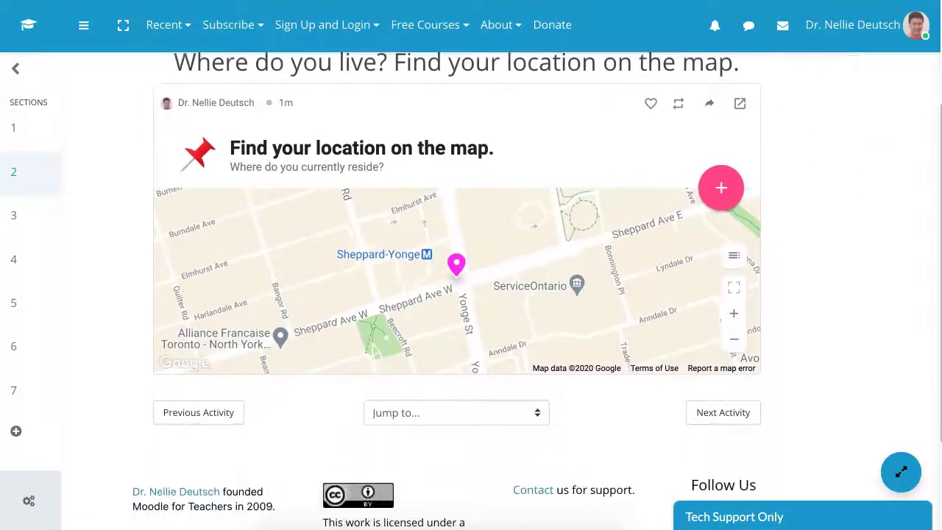
{"action": "scroll", "coordinate": [534, 129], "scroll_direction": "up", "scroll_amount": 3}
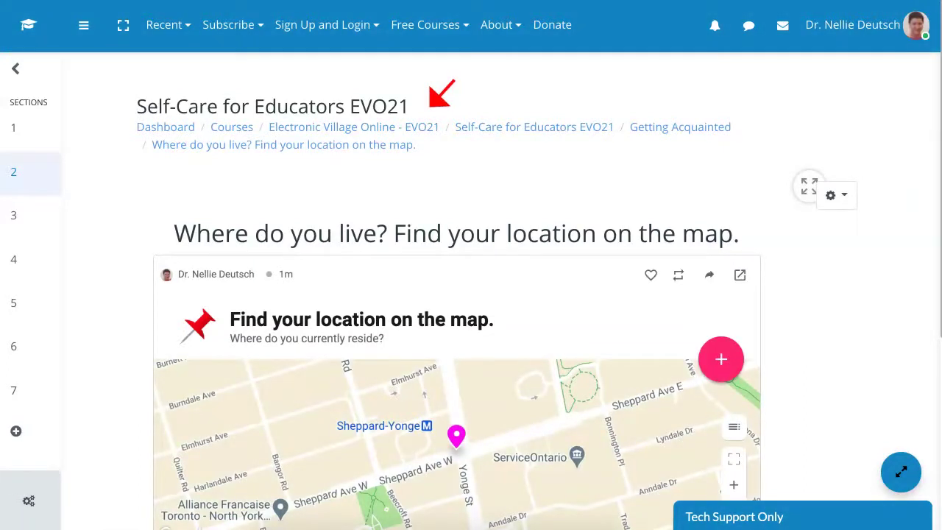
{"action": "triple_click", "coordinate": [375, 106]}
Step: Return to the Electronic Village Online - EVO21 category and open the Tools for Student Collaboration EVO21 course
{"action": "left_click", "coordinate": [354, 127]}
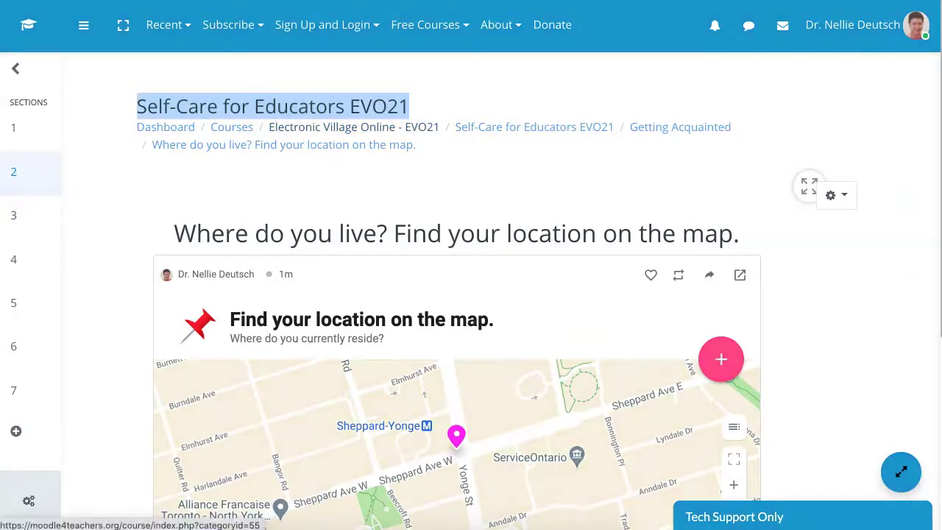
{"action": "scroll", "coordinate": [354, 127], "scroll_direction": "down", "scroll_amount": 1}
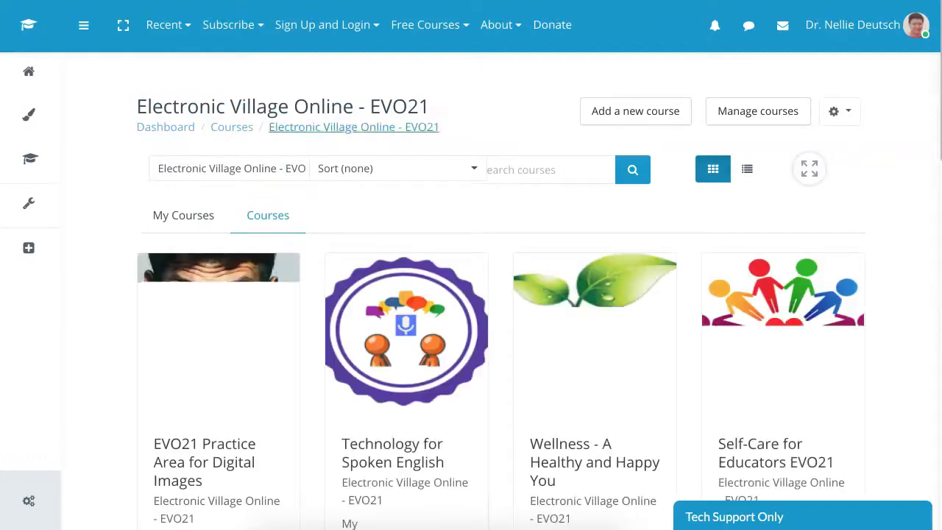
{"action": "scroll", "coordinate": [422, 399], "scroll_direction": "down", "scroll_amount": 3}
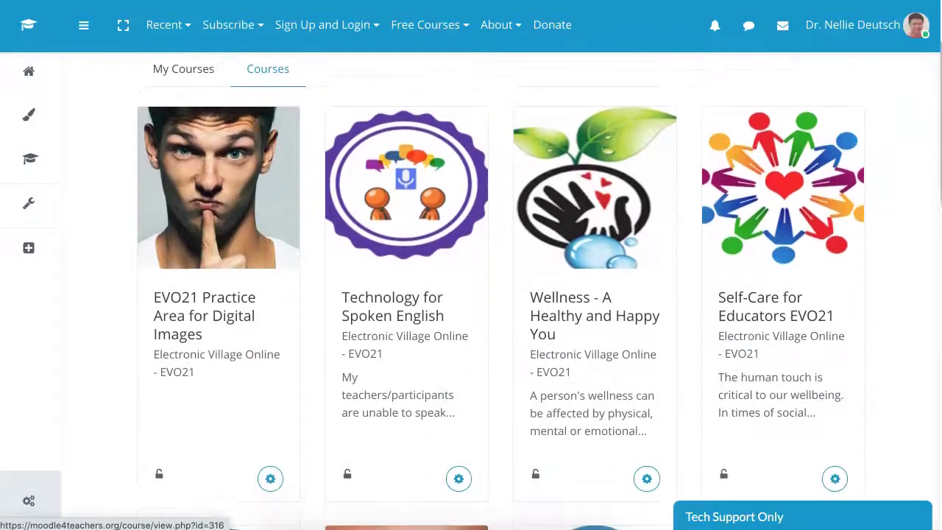
{"action": "scroll", "coordinate": [422, 400], "scroll_direction": "down", "scroll_amount": 3}
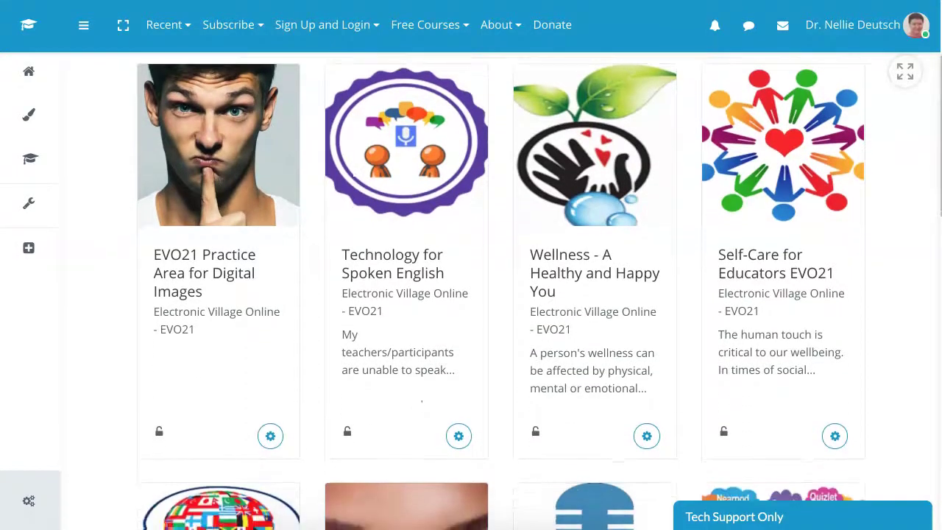
{"action": "scroll", "coordinate": [422, 400], "scroll_direction": "down", "scroll_amount": 3}
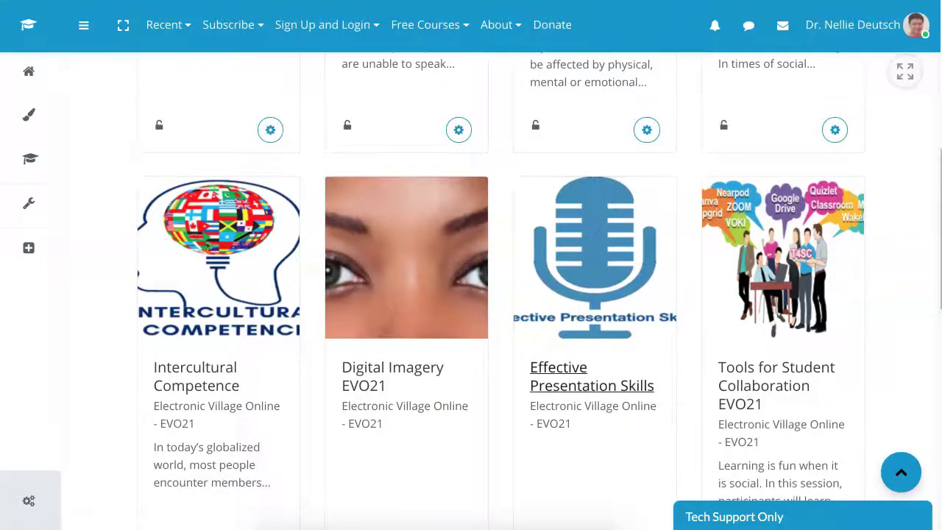
{"action": "scroll", "coordinate": [765, 353], "scroll_direction": "down", "scroll_amount": 1}
{"action": "left_click", "coordinate": [776, 349]}
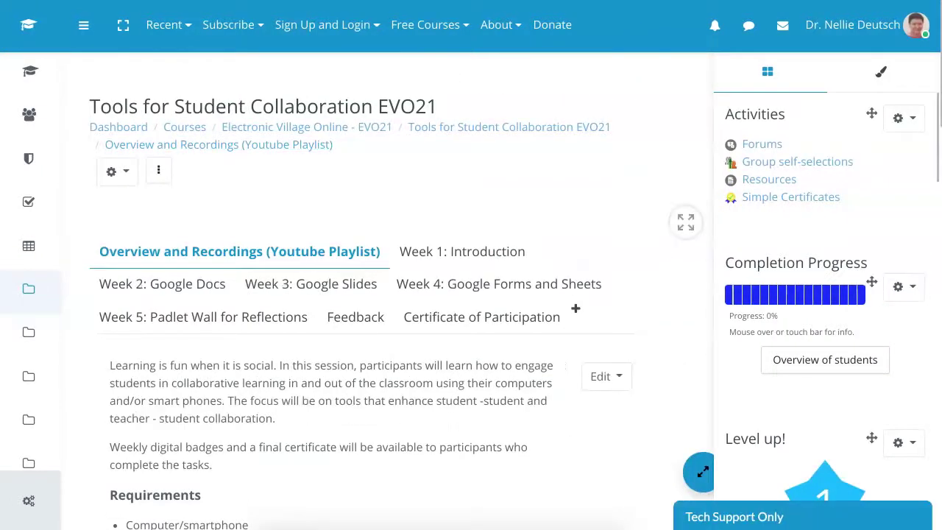
Step: Look through the blocks of the Tools for Student Collaboration EVO21 course for a Sharing Cart
{"action": "scroll", "coordinate": [850, 250], "scroll_direction": "down", "scroll_amount": 7}
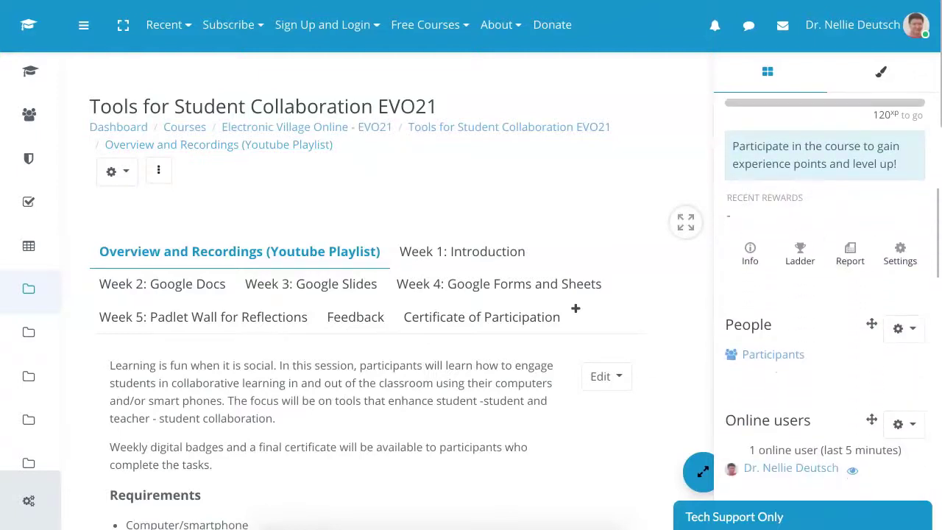
{"action": "scroll", "coordinate": [824, 294], "scroll_direction": "down", "scroll_amount": 6}
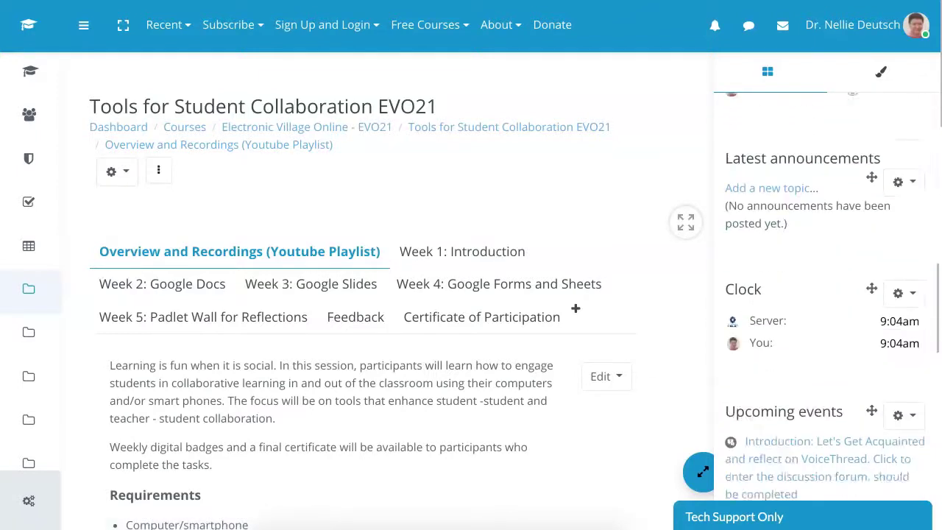
{"action": "scroll", "coordinate": [823, 295], "scroll_direction": "down", "scroll_amount": 5}
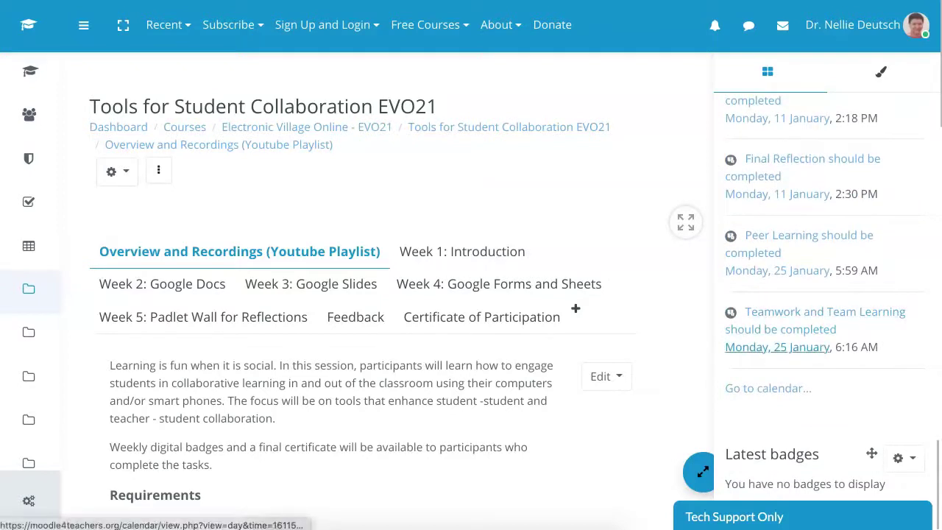
{"action": "scroll", "coordinate": [824, 295], "scroll_direction": "up", "scroll_amount": 8}
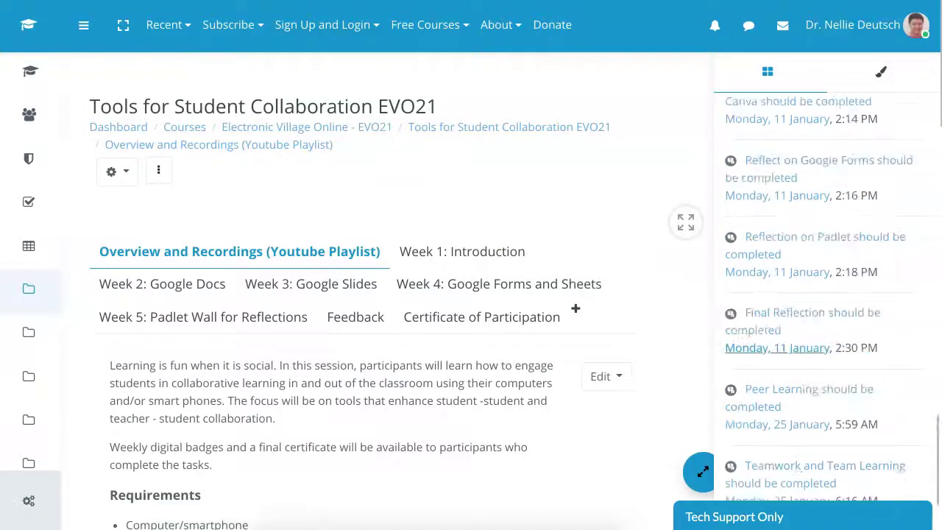
{"action": "scroll", "coordinate": [823, 294], "scroll_direction": "up", "scroll_amount": 6}
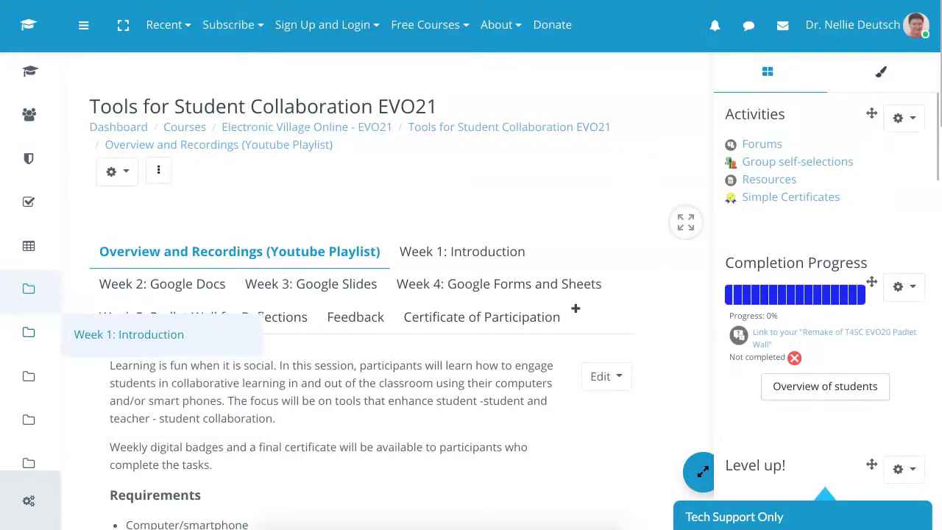
Step: Add a Sharing Cart block to the Tools for Student Collaboration EVO21 course
{"action": "scroll", "coordinate": [29, 372], "scroll_direction": "down", "scroll_amount": 8}
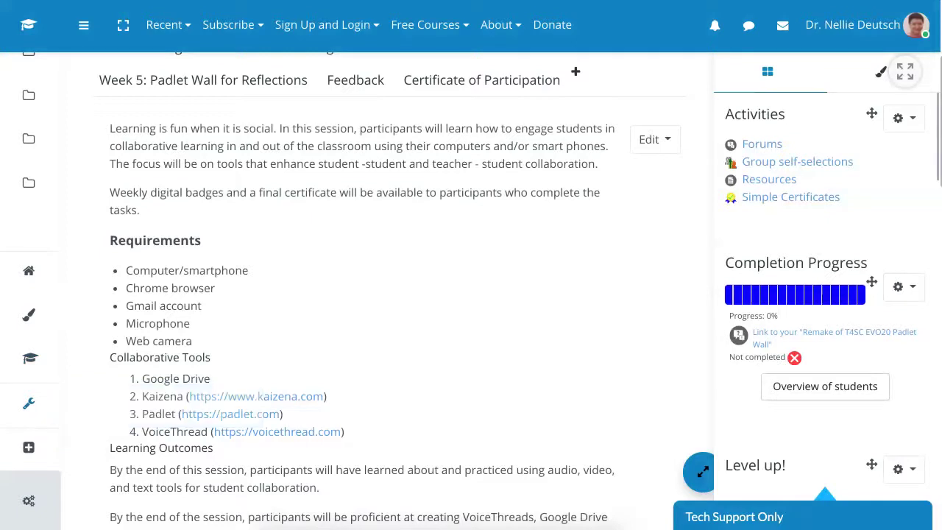
{"action": "left_click", "coordinate": [28, 447]}
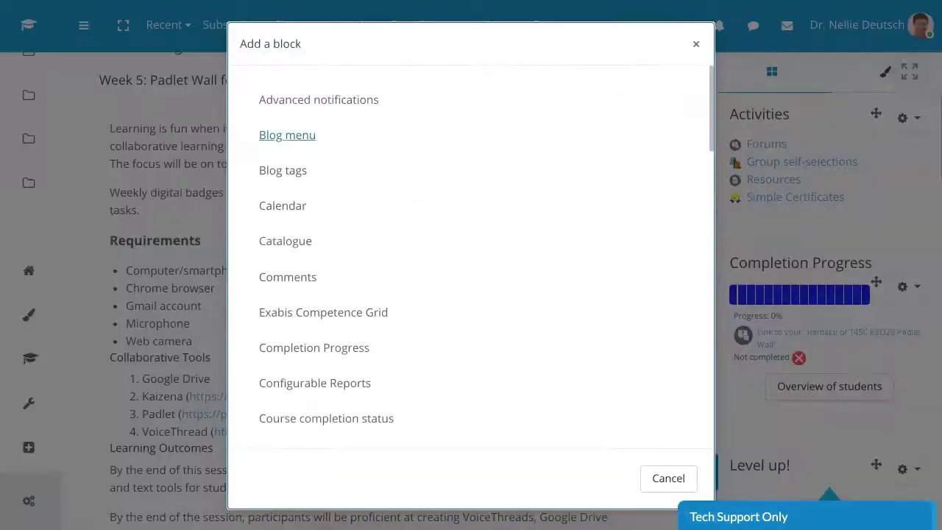
{"action": "scroll", "coordinate": [294, 140], "scroll_direction": "down", "scroll_amount": 10}
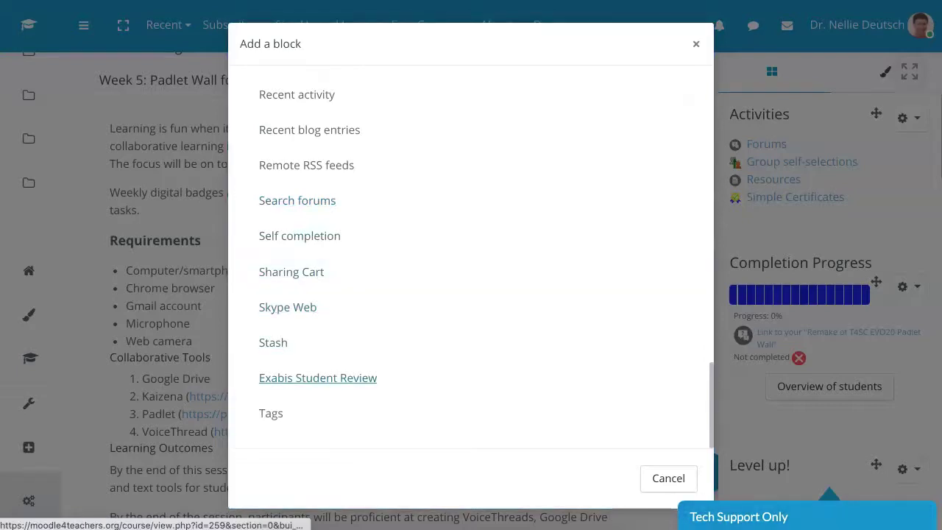
{"action": "left_click", "coordinate": [317, 377]}
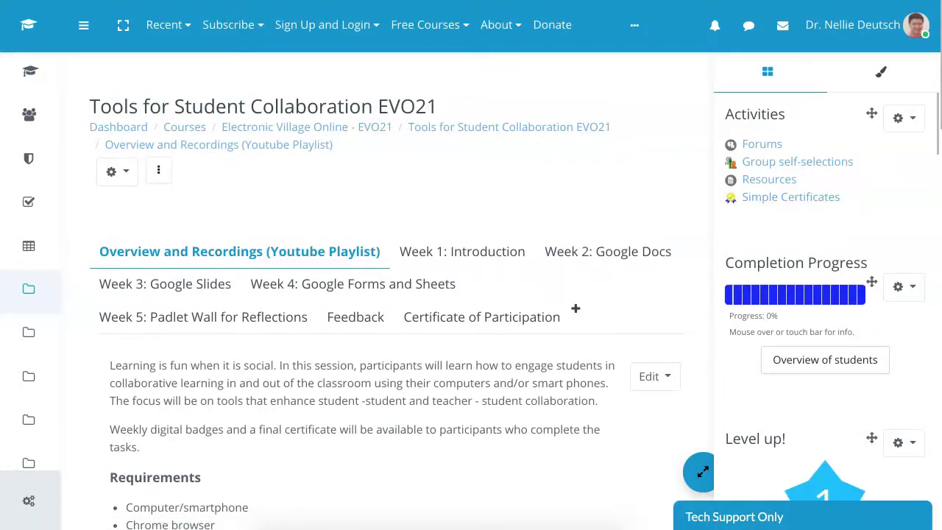
Step: Look through the course's blocks for the Sharing Cart and the items stored in it
{"action": "scroll", "coordinate": [824, 294], "scroll_direction": "down", "scroll_amount": 10}
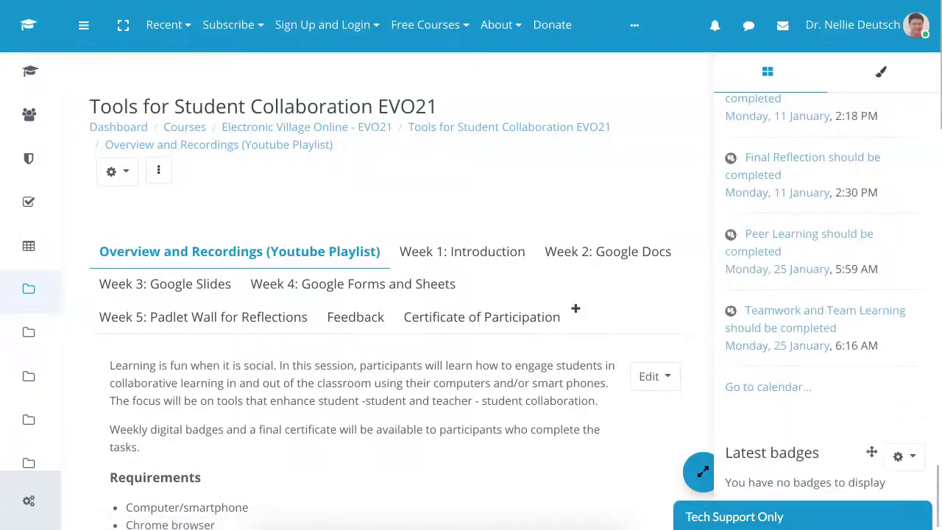
{"action": "scroll", "coordinate": [382, 294], "scroll_direction": "down", "scroll_amount": 10}
{"action": "scroll", "coordinate": [383, 294], "scroll_direction": "down", "scroll_amount": 10}
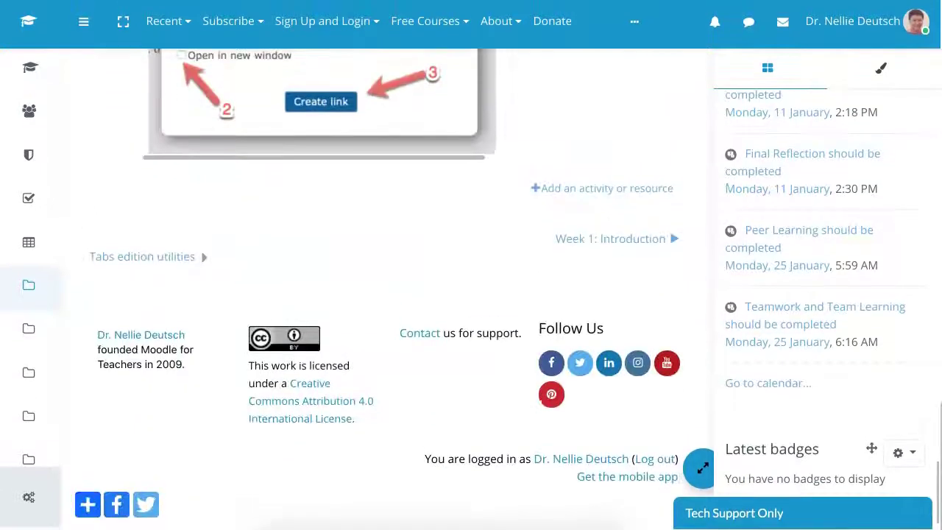
{"action": "scroll", "coordinate": [824, 294], "scroll_direction": "up", "scroll_amount": 5}
{"action": "scroll", "coordinate": [800, 412], "scroll_direction": "down", "scroll_amount": 15}
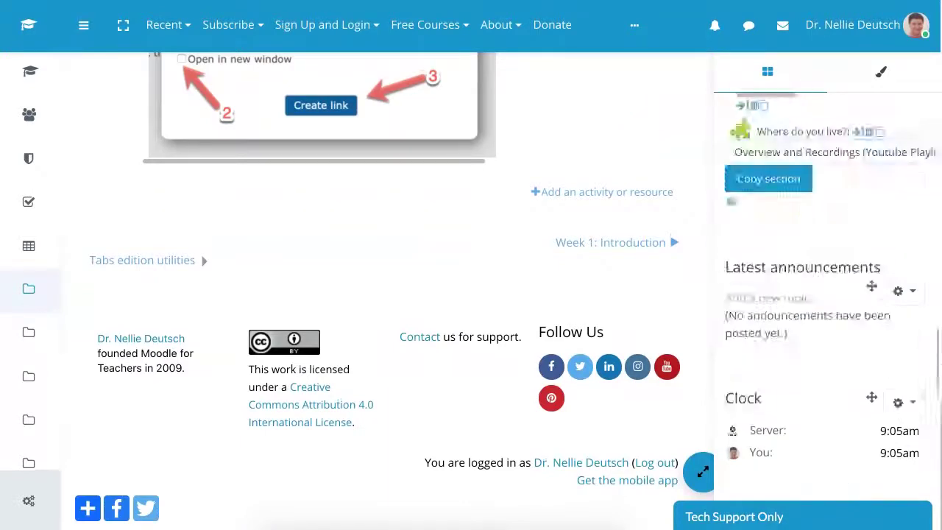
{"action": "scroll", "coordinate": [800, 412], "scroll_direction": "up", "scroll_amount": 5}
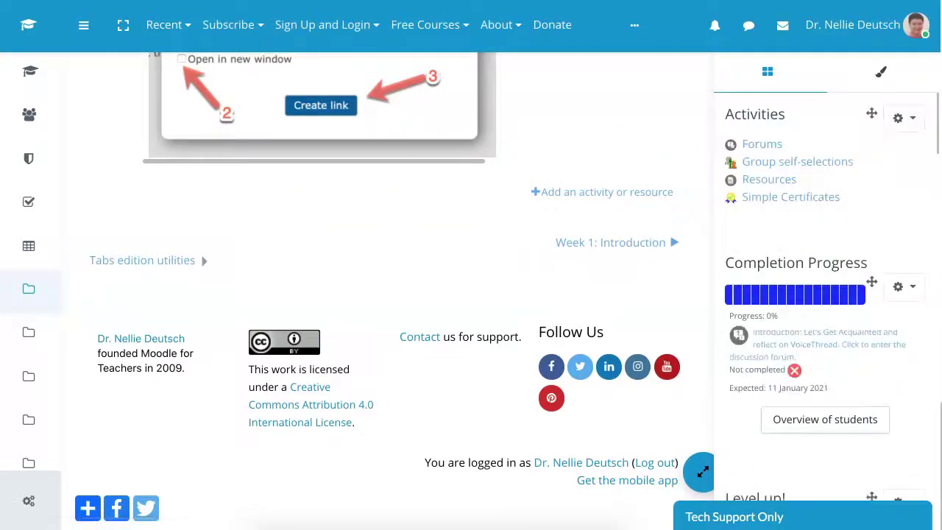
{"action": "scroll", "coordinate": [383, 294], "scroll_direction": "up", "scroll_amount": 3}
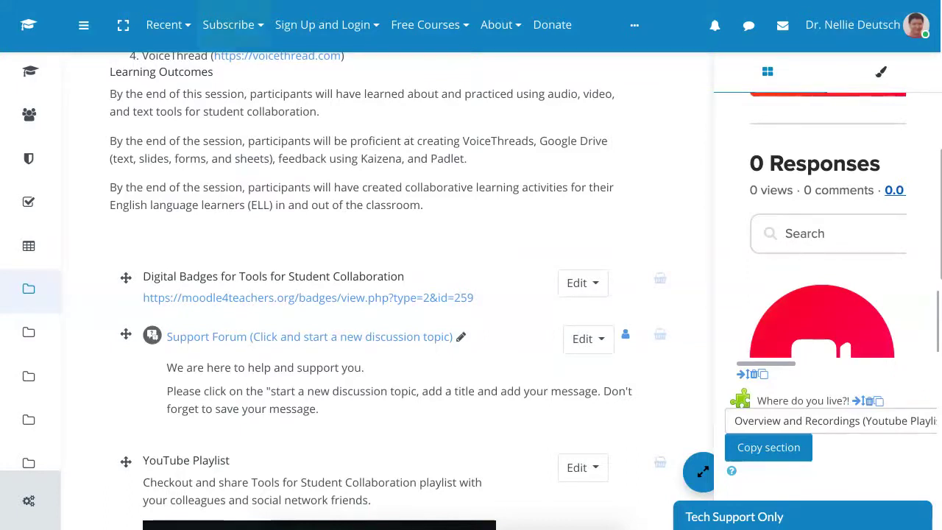
Step: Open the Week 1: Introduction section and look through its activities down to the Google Form
{"action": "scroll", "coordinate": [389, 295], "scroll_direction": "up", "scroll_amount": 10}
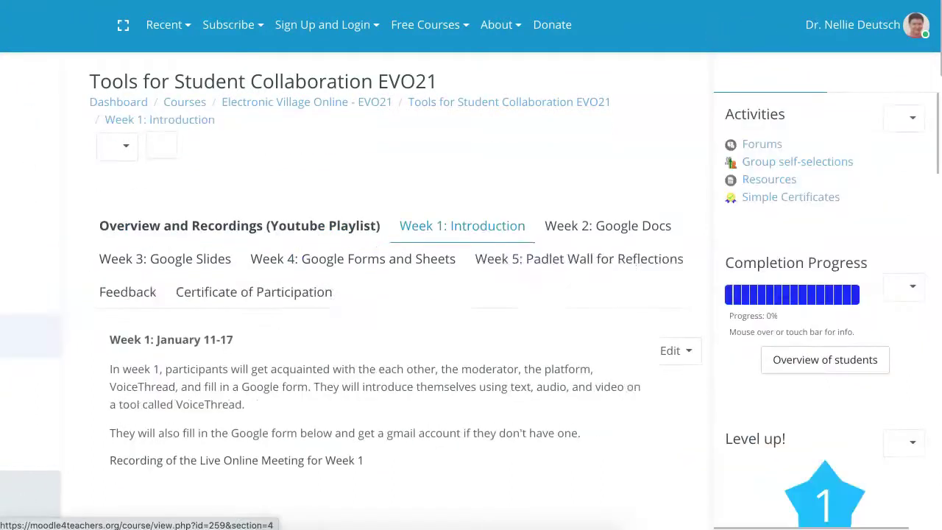
{"action": "scroll", "coordinate": [385, 292], "scroll_direction": "down", "scroll_amount": 3}
{"action": "scroll", "coordinate": [390, 295], "scroll_direction": "down", "scroll_amount": 10}
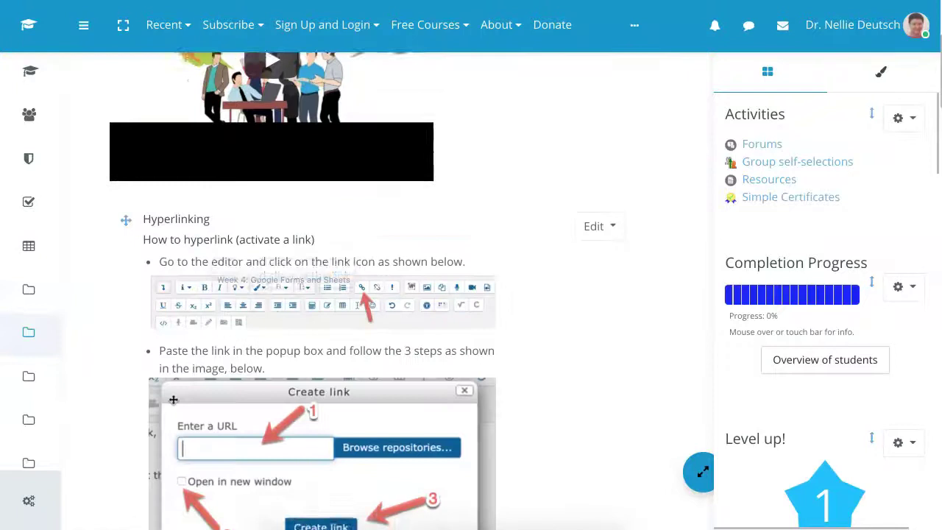
{"action": "scroll", "coordinate": [390, 295], "scroll_direction": "down", "scroll_amount": 12}
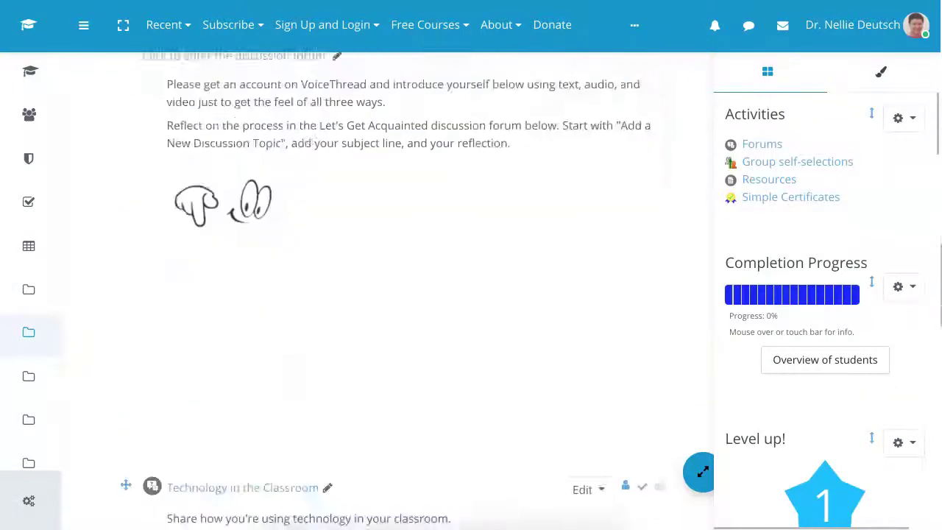
{"action": "scroll", "coordinate": [390, 294], "scroll_direction": "down", "scroll_amount": 5}
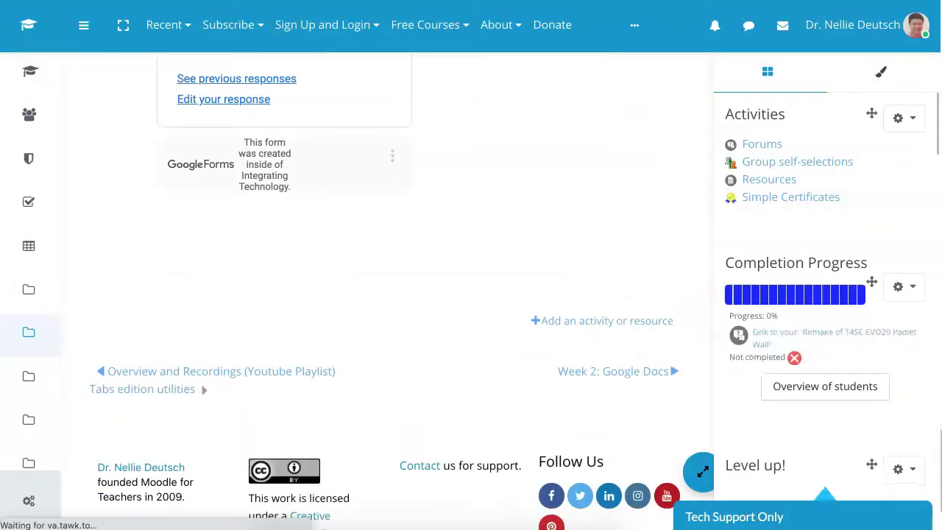
{"action": "scroll", "coordinate": [390, 295], "scroll_direction": "up", "scroll_amount": 5}
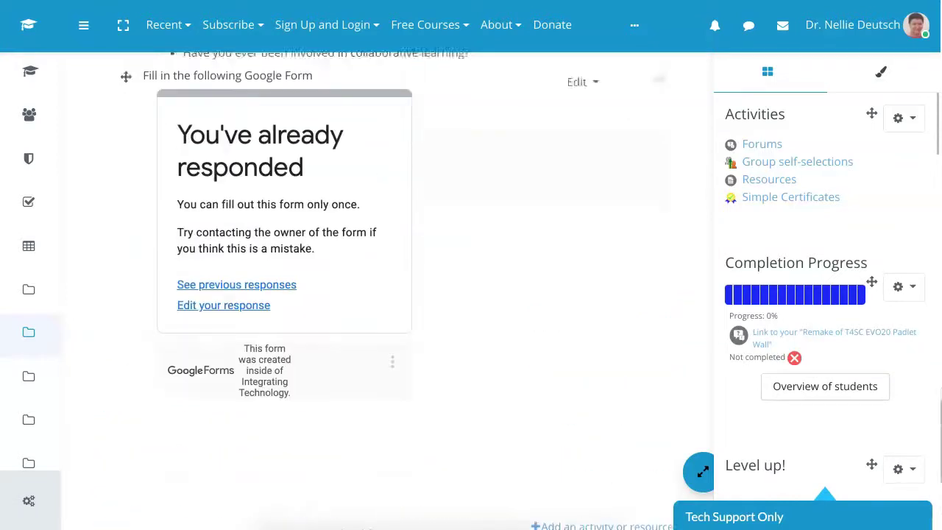
Step: Copy the Where do you live?! activity from the Sharing Cart to the end of the Week 1: Introduction section
{"action": "scroll", "coordinate": [824, 294], "scroll_direction": "down", "scroll_amount": 8}
{"action": "scroll", "coordinate": [823, 294], "scroll_direction": "down", "scroll_amount": 5}
{"action": "scroll", "coordinate": [390, 294], "scroll_direction": "down", "scroll_amount": 6}
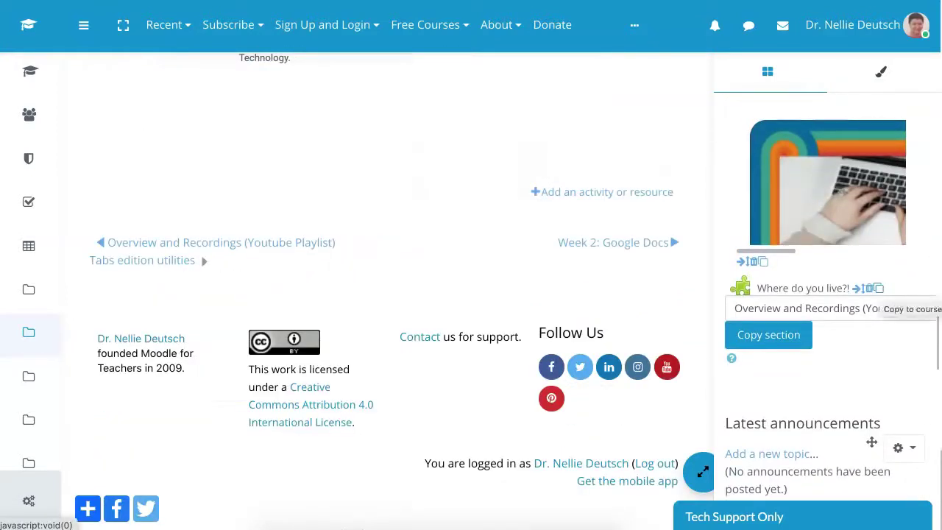
{"action": "left_click", "coordinate": [878, 288]}
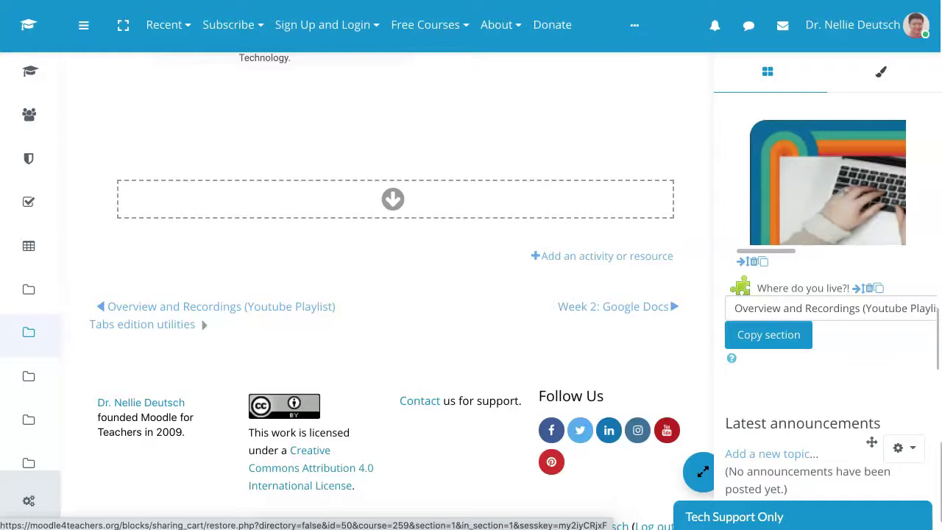
{"action": "left_click", "coordinate": [392, 199]}
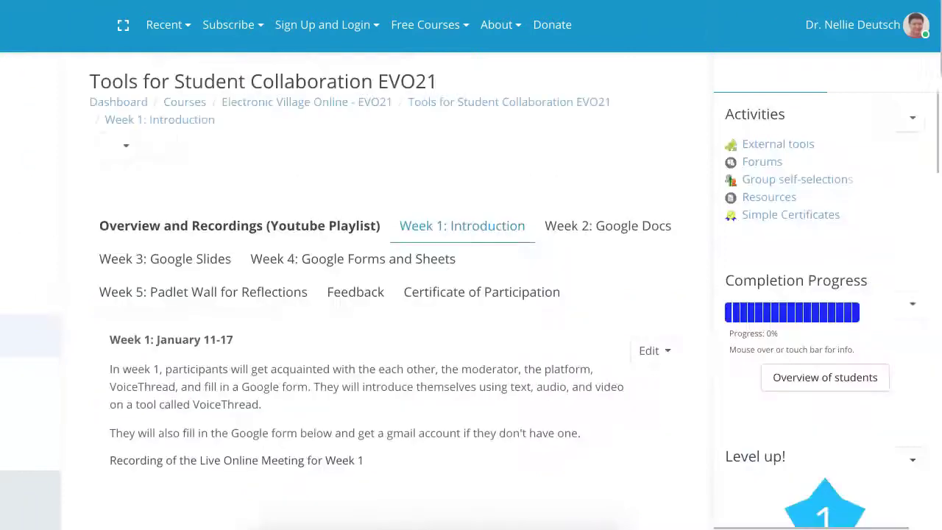
Step: Move the Where do you live?! activity directly above the Introduction: Let's Get Acquainted and reflect on VoiceThread forum
{"action": "scroll", "coordinate": [382, 294], "scroll_direction": "down", "scroll_amount": 5}
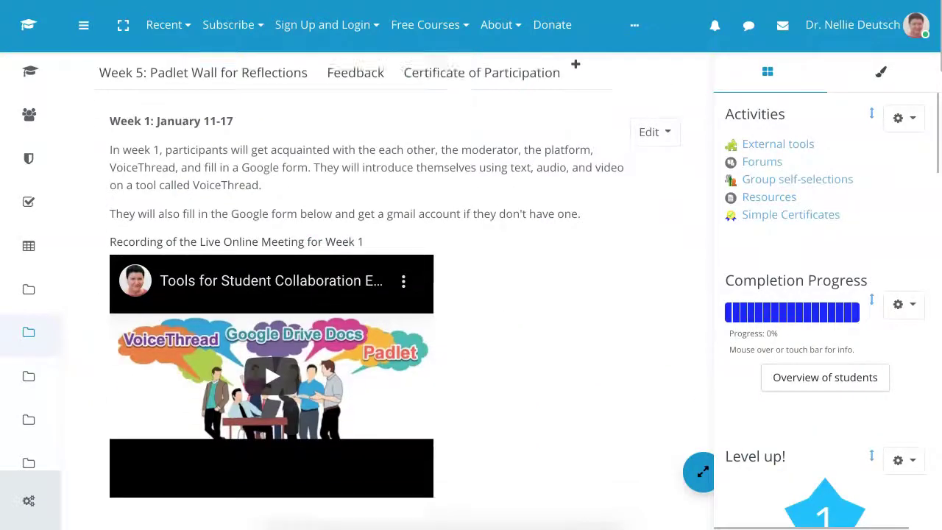
{"action": "scroll", "coordinate": [382, 295], "scroll_direction": "down", "scroll_amount": 20}
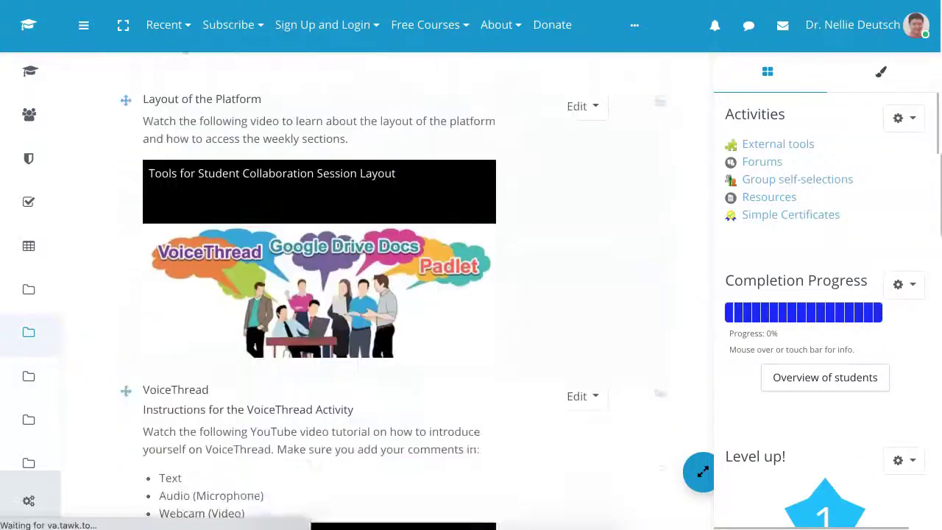
{"action": "scroll", "coordinate": [383, 294], "scroll_direction": "down", "scroll_amount": 12}
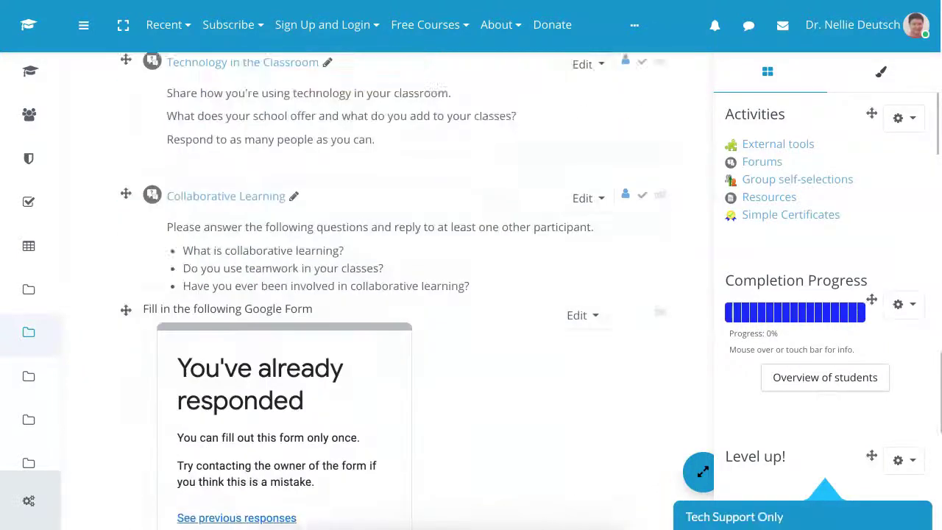
{"action": "scroll", "coordinate": [90, 413], "scroll_direction": "down", "scroll_amount": 1}
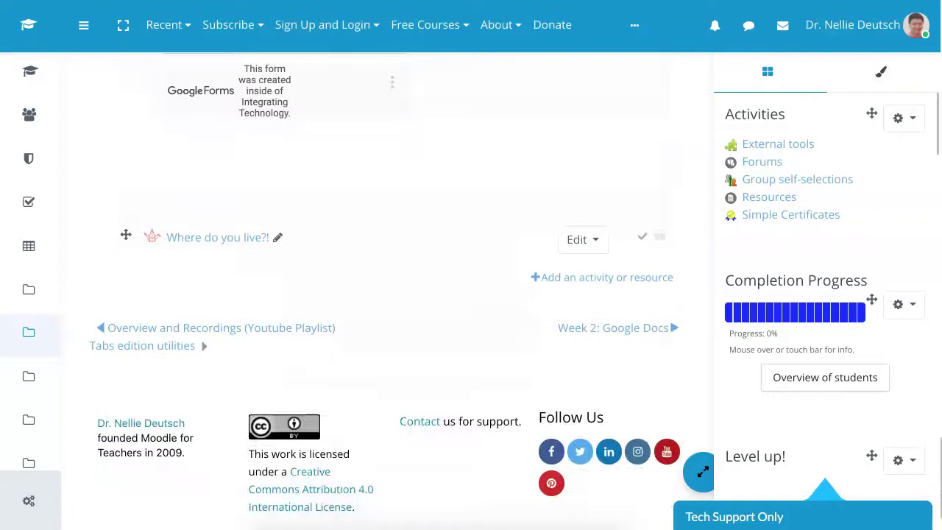
{"action": "left_click_drag", "start_coordinate": [126, 235], "coordinate": [126, 113]}
{"action": "scroll", "coordinate": [386, 290], "scroll_direction": "down", "scroll_amount": 1}
{"action": "scroll", "coordinate": [386, 291], "scroll_direction": "up", "scroll_amount": 3}
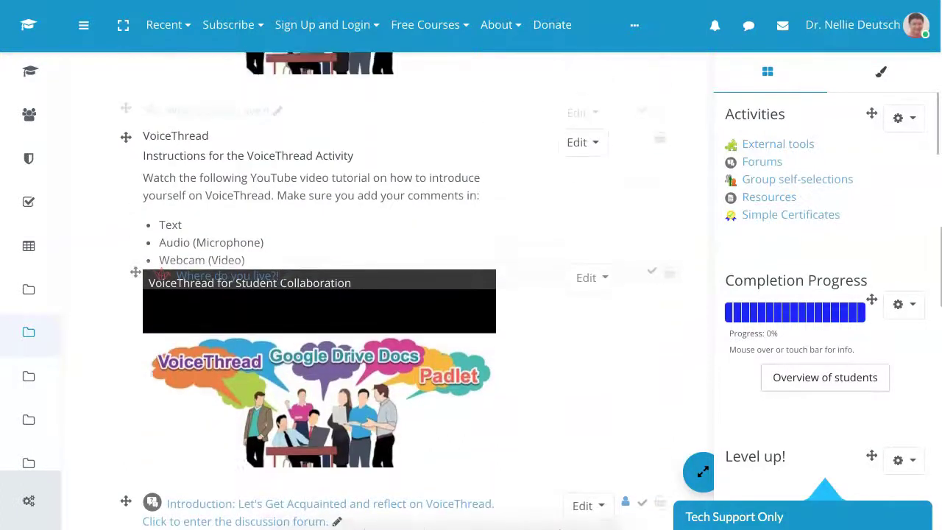
{"action": "left_click_drag", "start_coordinate": [136, 399], "coordinate": [135, 238]}
{"action": "scroll", "coordinate": [136, 237], "scroll_direction": "up", "scroll_amount": 6}
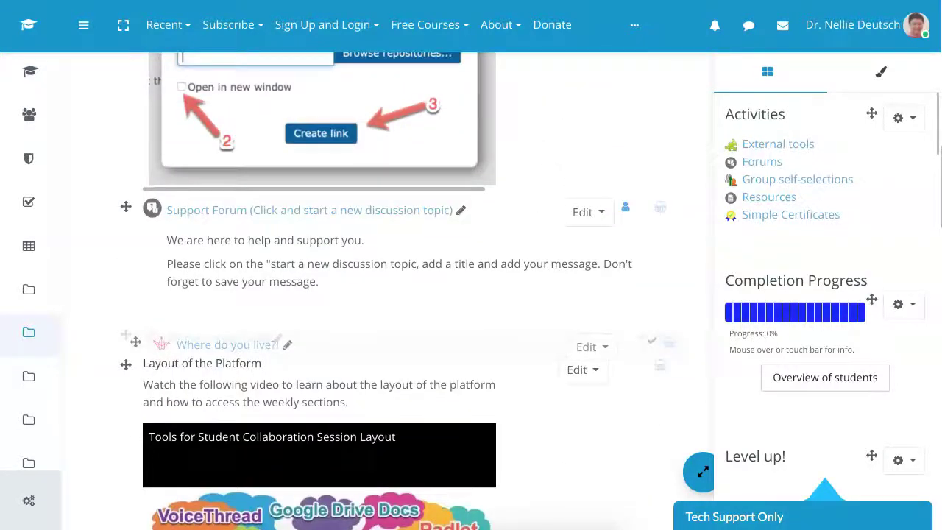
{"action": "scroll", "coordinate": [387, 291], "scroll_direction": "up", "scroll_amount": 6}
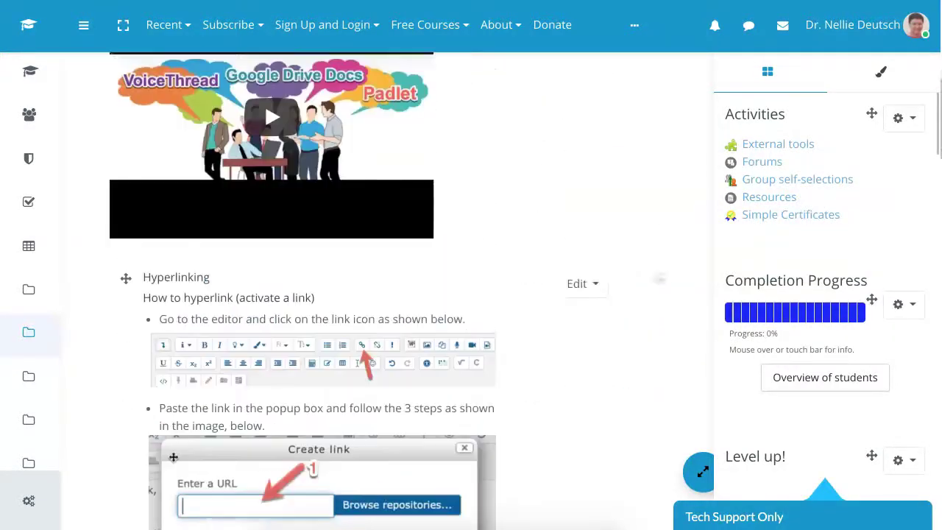
{"action": "left_click_drag", "start_coordinate": [575, 150], "coordinate": [575, 188]}
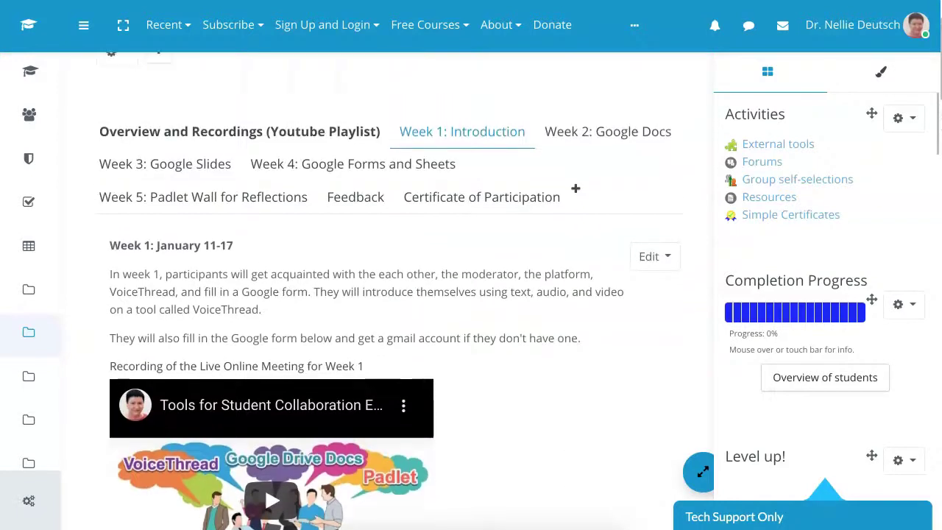
{"action": "scroll", "coordinate": [390, 290], "scroll_direction": "down", "scroll_amount": 2}
{"action": "scroll", "coordinate": [389, 291], "scroll_direction": "up", "scroll_amount": 1}
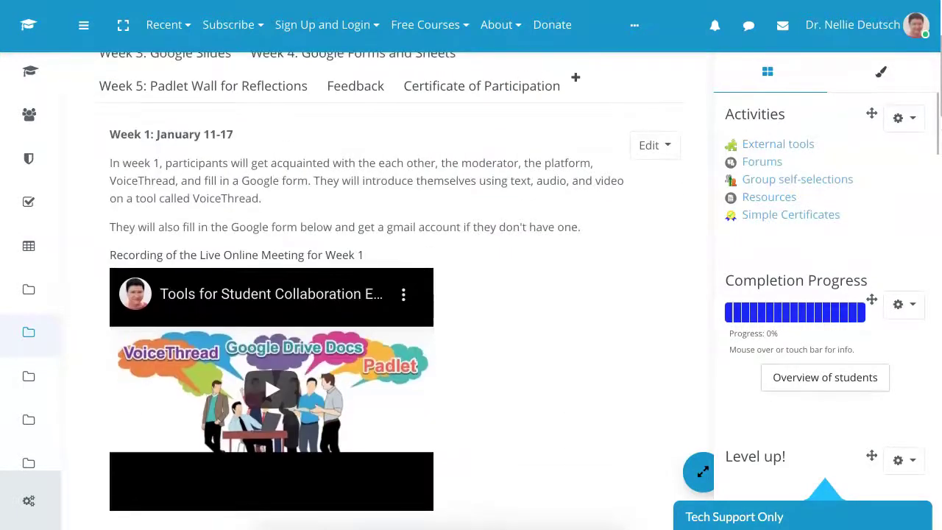
{"action": "scroll", "coordinate": [135, 184], "scroll_direction": "up", "scroll_amount": 2}
{"action": "left_click_drag", "start_coordinate": [135, 184], "coordinate": [135, 379]}
{"action": "scroll", "coordinate": [130, 153], "scroll_direction": "down", "scroll_amount": 3}
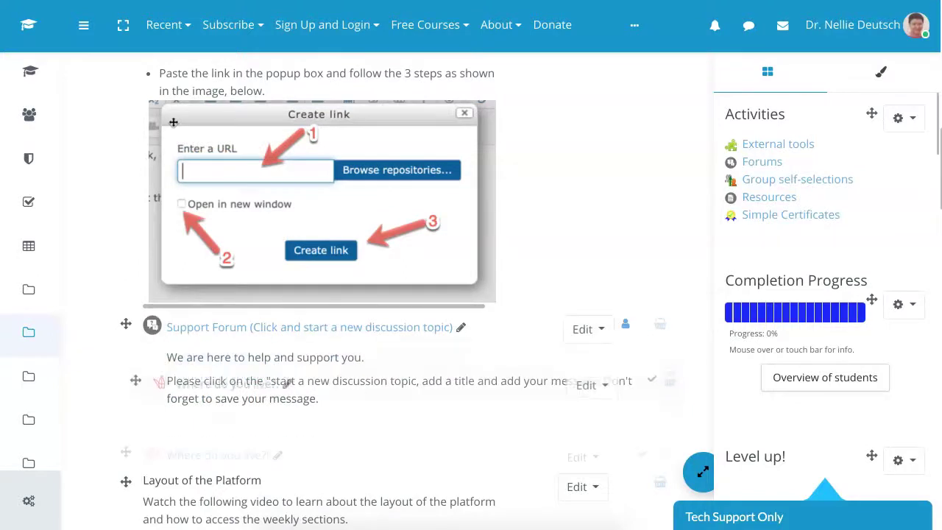
{"action": "left_click_drag", "start_coordinate": [134, 411], "coordinate": [130, 255]}
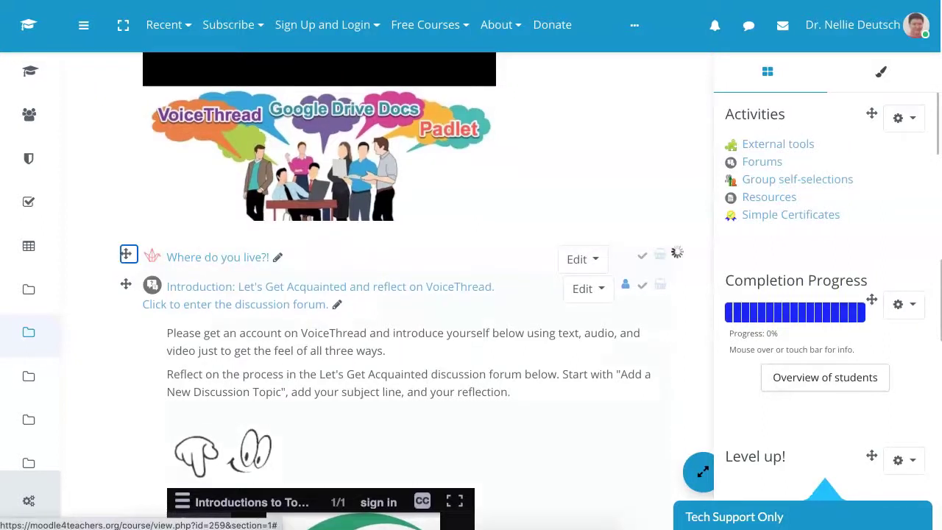
Step: Check the Completion Progress entry for the Where do you live?! activity
{"action": "scroll", "coordinate": [390, 294], "scroll_direction": "up", "scroll_amount": 15}
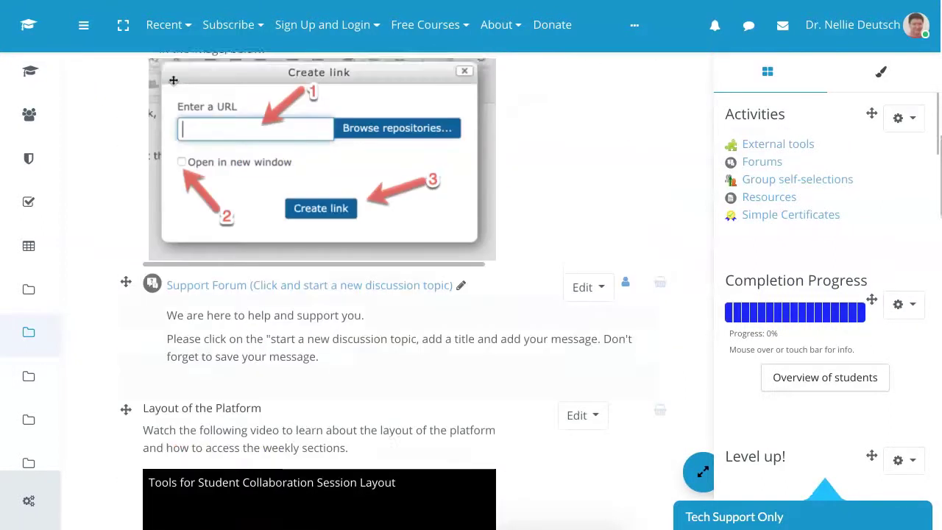
{"action": "scroll", "coordinate": [390, 295], "scroll_direction": "up", "scroll_amount": 5}
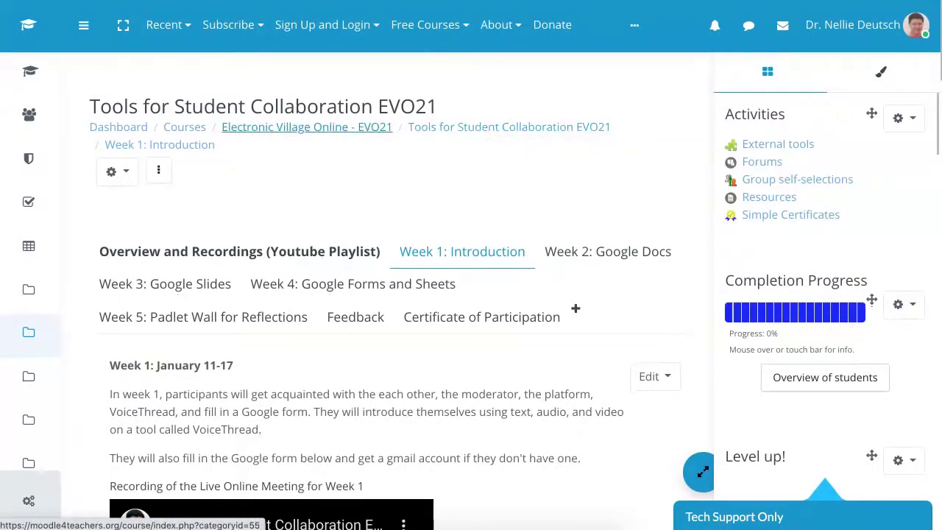
{"action": "mouse_move", "coordinate": [794, 312]}
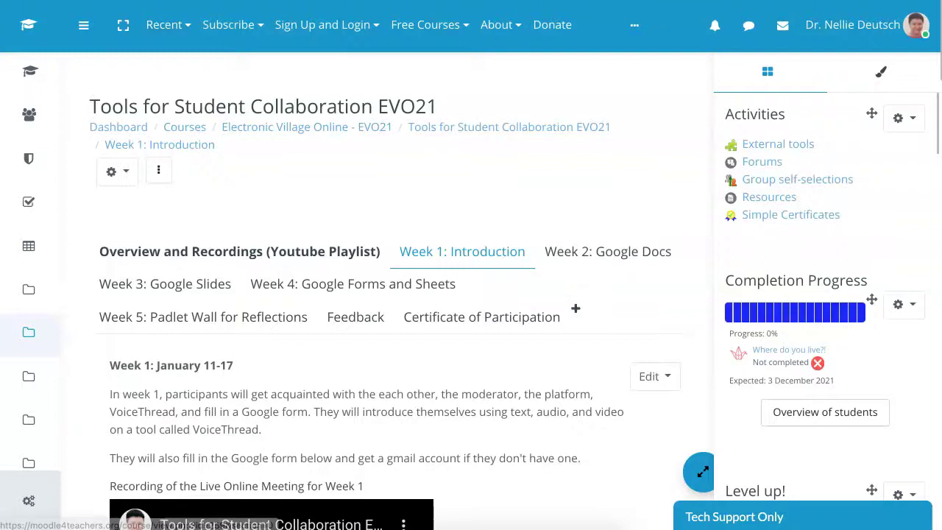
Step: Review the Week 1: Introduction section and the placement of the Where do you live?! activity among its resources
{"action": "scroll", "coordinate": [390, 294], "scroll_direction": "down", "scroll_amount": 10}
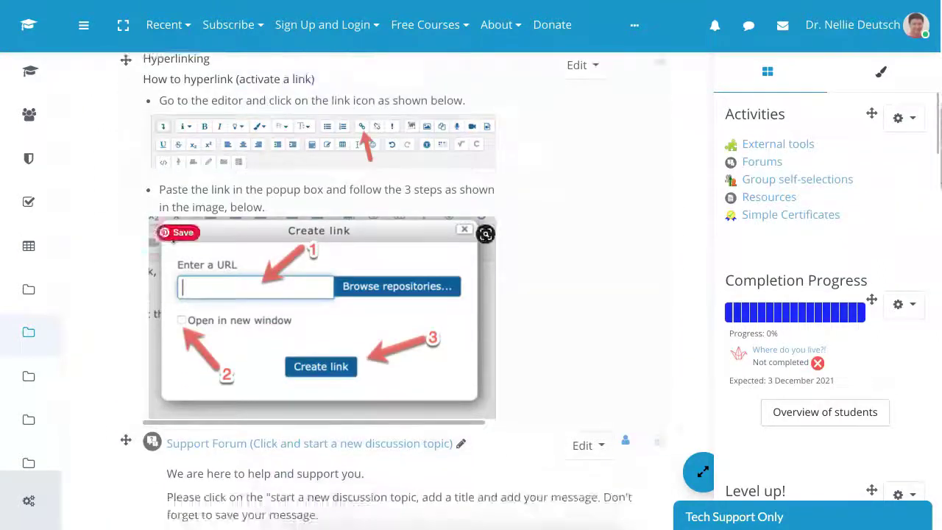
{"action": "scroll", "coordinate": [390, 294], "scroll_direction": "down", "scroll_amount": 15}
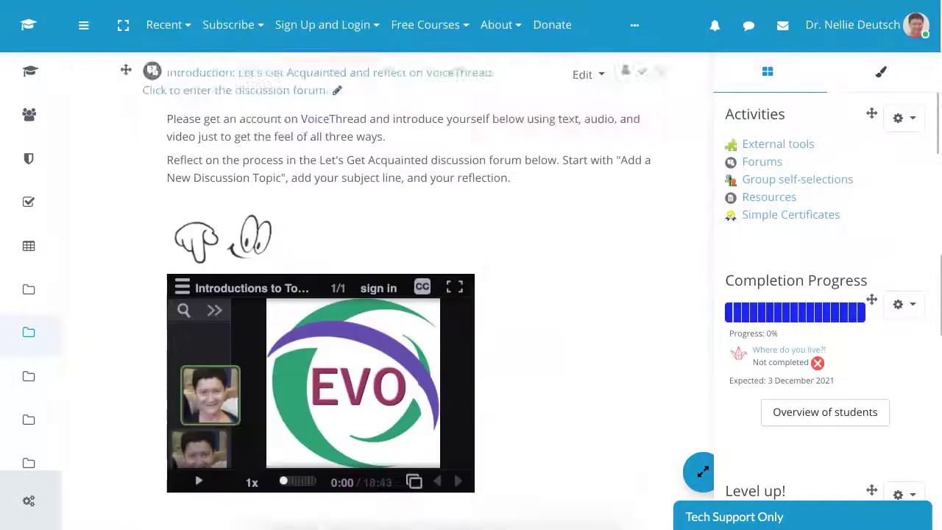
{"action": "scroll", "coordinate": [390, 294], "scroll_direction": "down", "scroll_amount": 6}
{"action": "scroll", "coordinate": [390, 295], "scroll_direction": "up", "scroll_amount": 12}
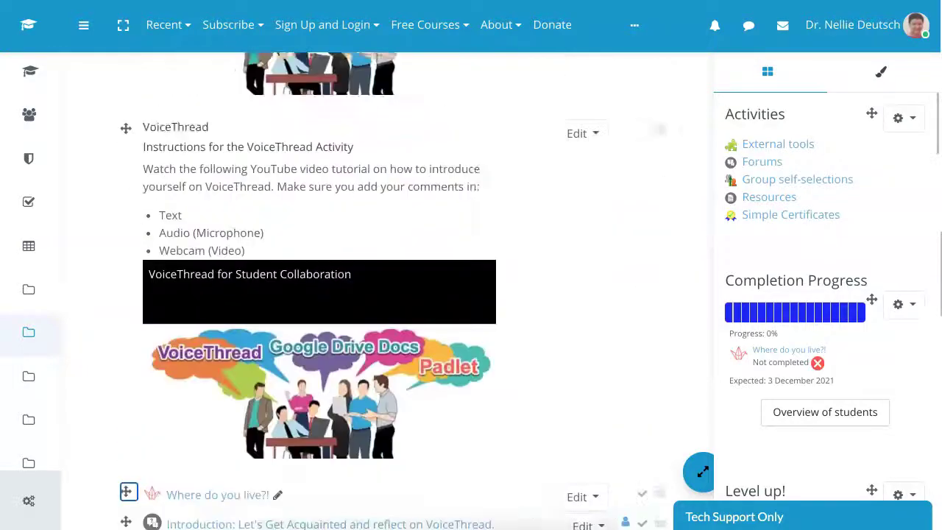
{"action": "scroll", "coordinate": [390, 294], "scroll_direction": "up", "scroll_amount": 15}
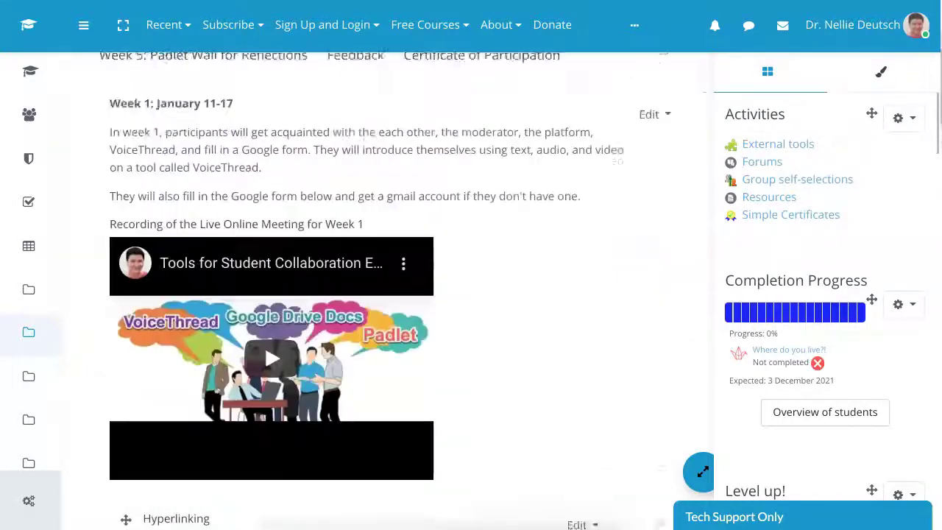
{"action": "scroll", "coordinate": [390, 295], "scroll_direction": "up", "scroll_amount": 5}
{"action": "scroll", "coordinate": [389, 295], "scroll_direction": "down", "scroll_amount": 2}
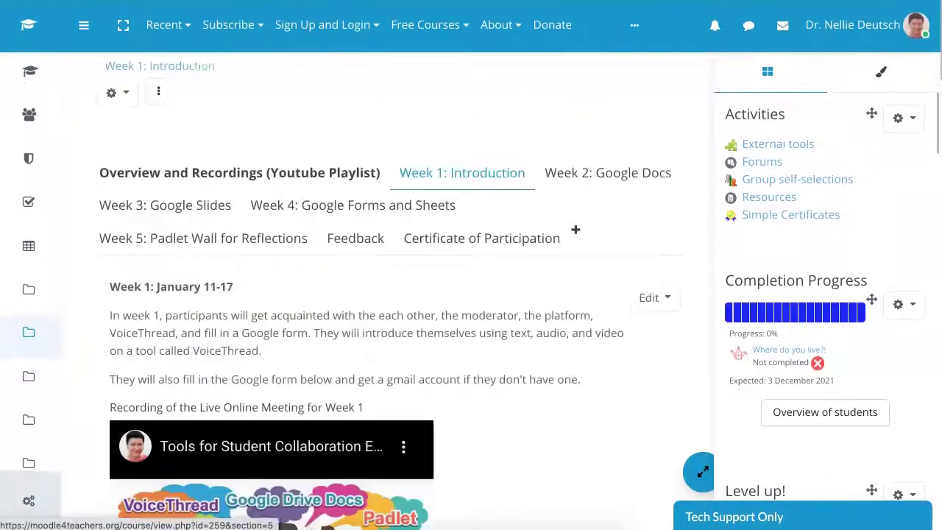
{"action": "scroll", "coordinate": [389, 295], "scroll_direction": "down", "scroll_amount": 15}
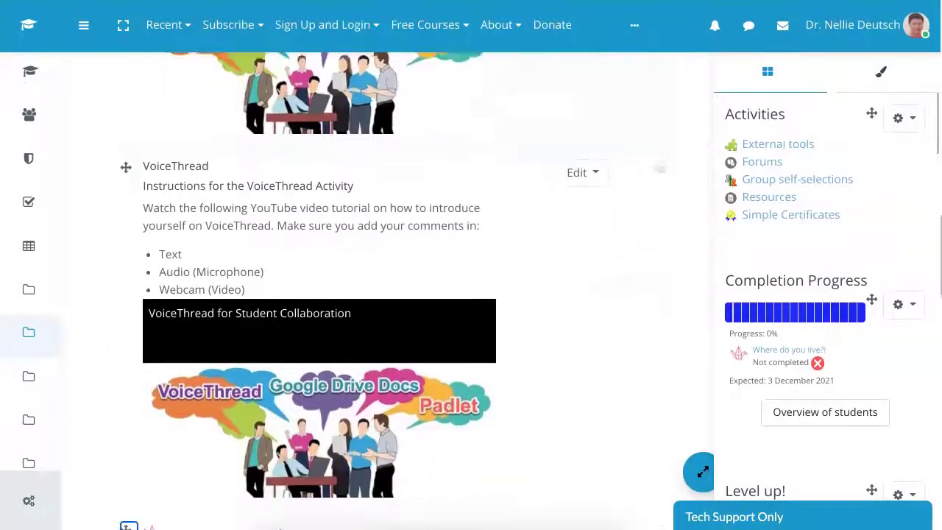